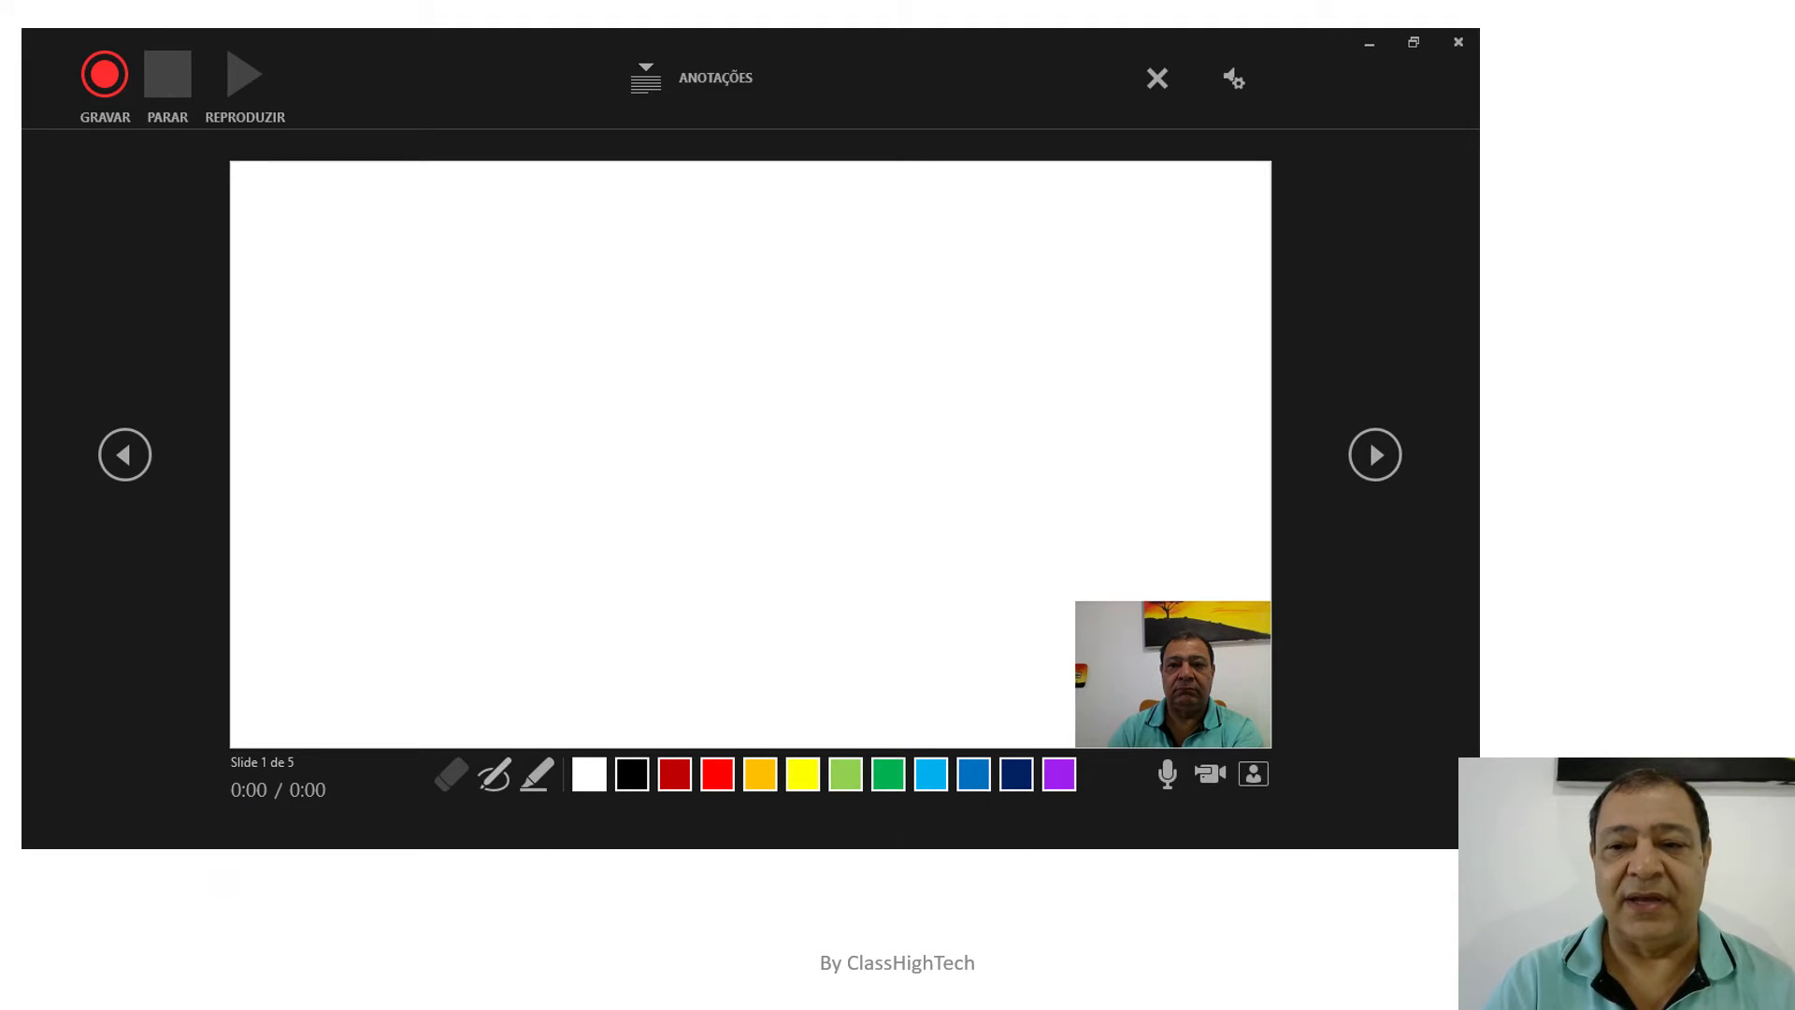
# With the red pen, circle the pictured next-slide arrow and the pen and highlighter icons, adding a pointer below the arrow.
pyautogui.moveTo(1370, 397)
pyautogui.mouseDown()
pyautogui.moveTo(1329, 502)
pyautogui.moveTo(1422, 443)
pyautogui.moveTo(1357, 400)
pyautogui.mouseUp()
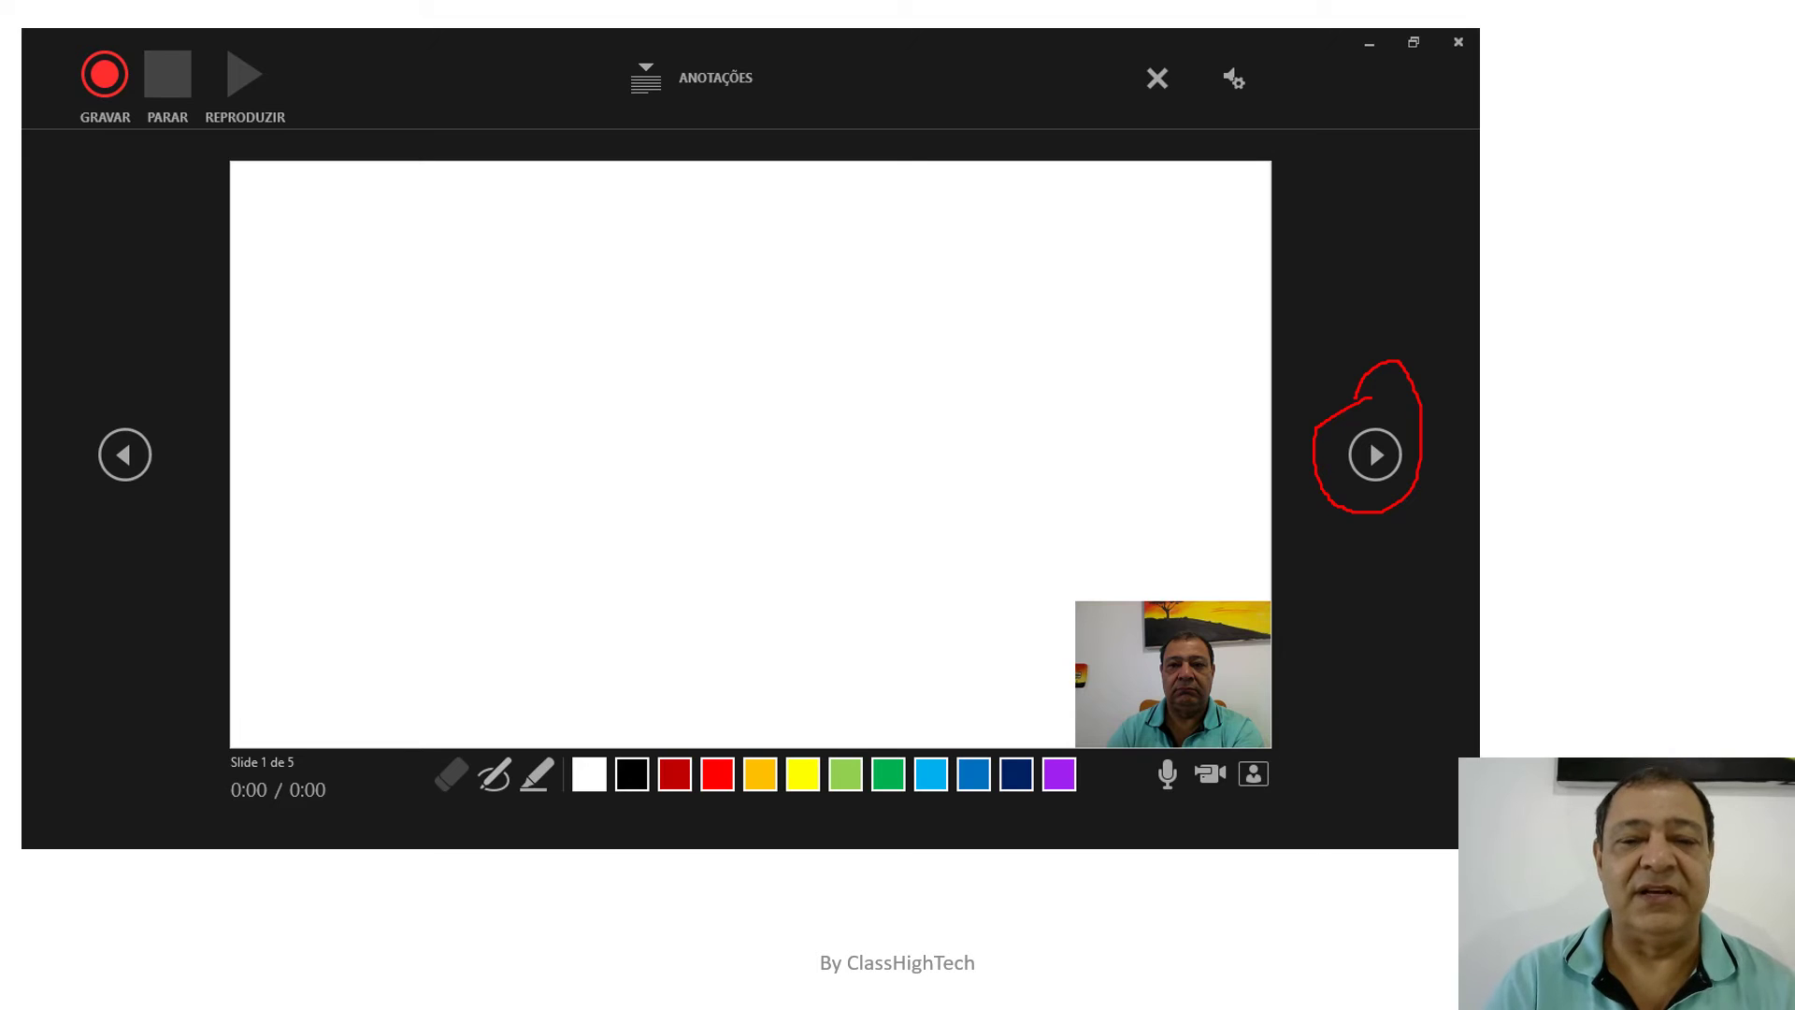
pyautogui.moveTo(1357, 614)
pyautogui.mouseDown()
pyautogui.moveTo(1357, 540)
pyautogui.moveTo(1393, 552)
pyautogui.moveTo(1358, 552)
pyautogui.moveTo(1343, 507)
pyautogui.mouseUp()
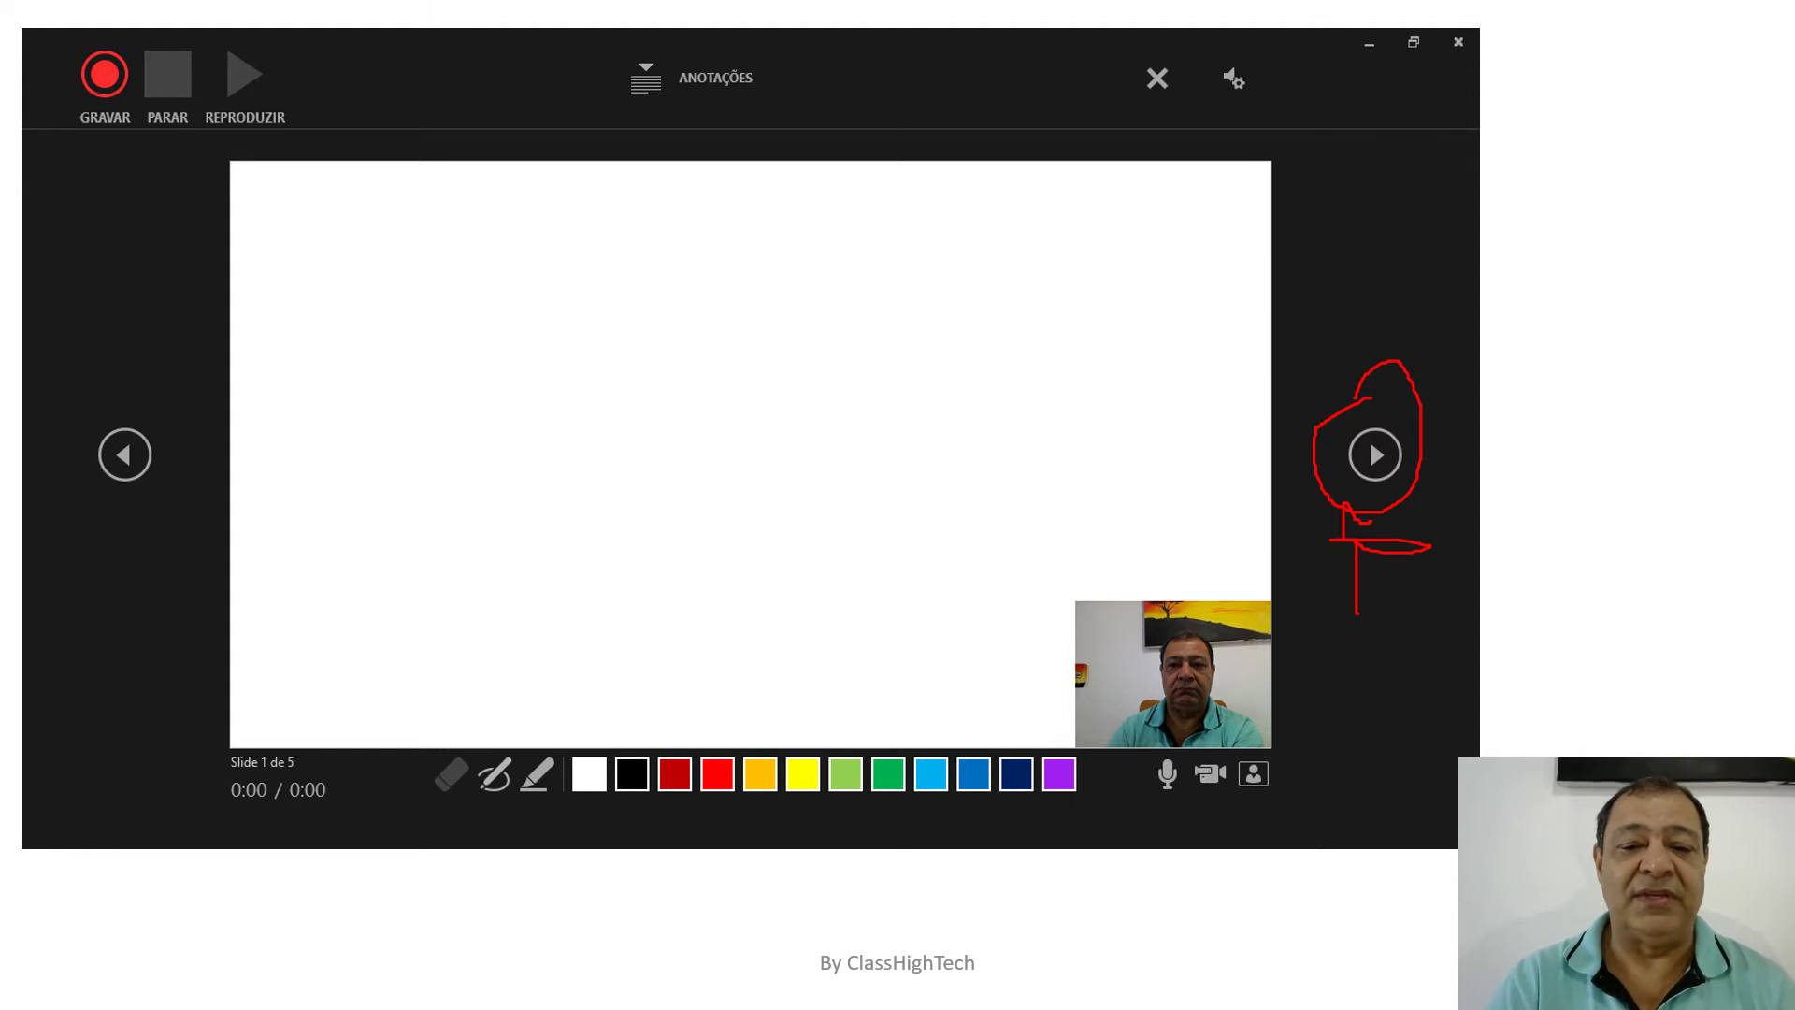
pyautogui.moveTo(570, 971); pyautogui.dragTo(439, 970)
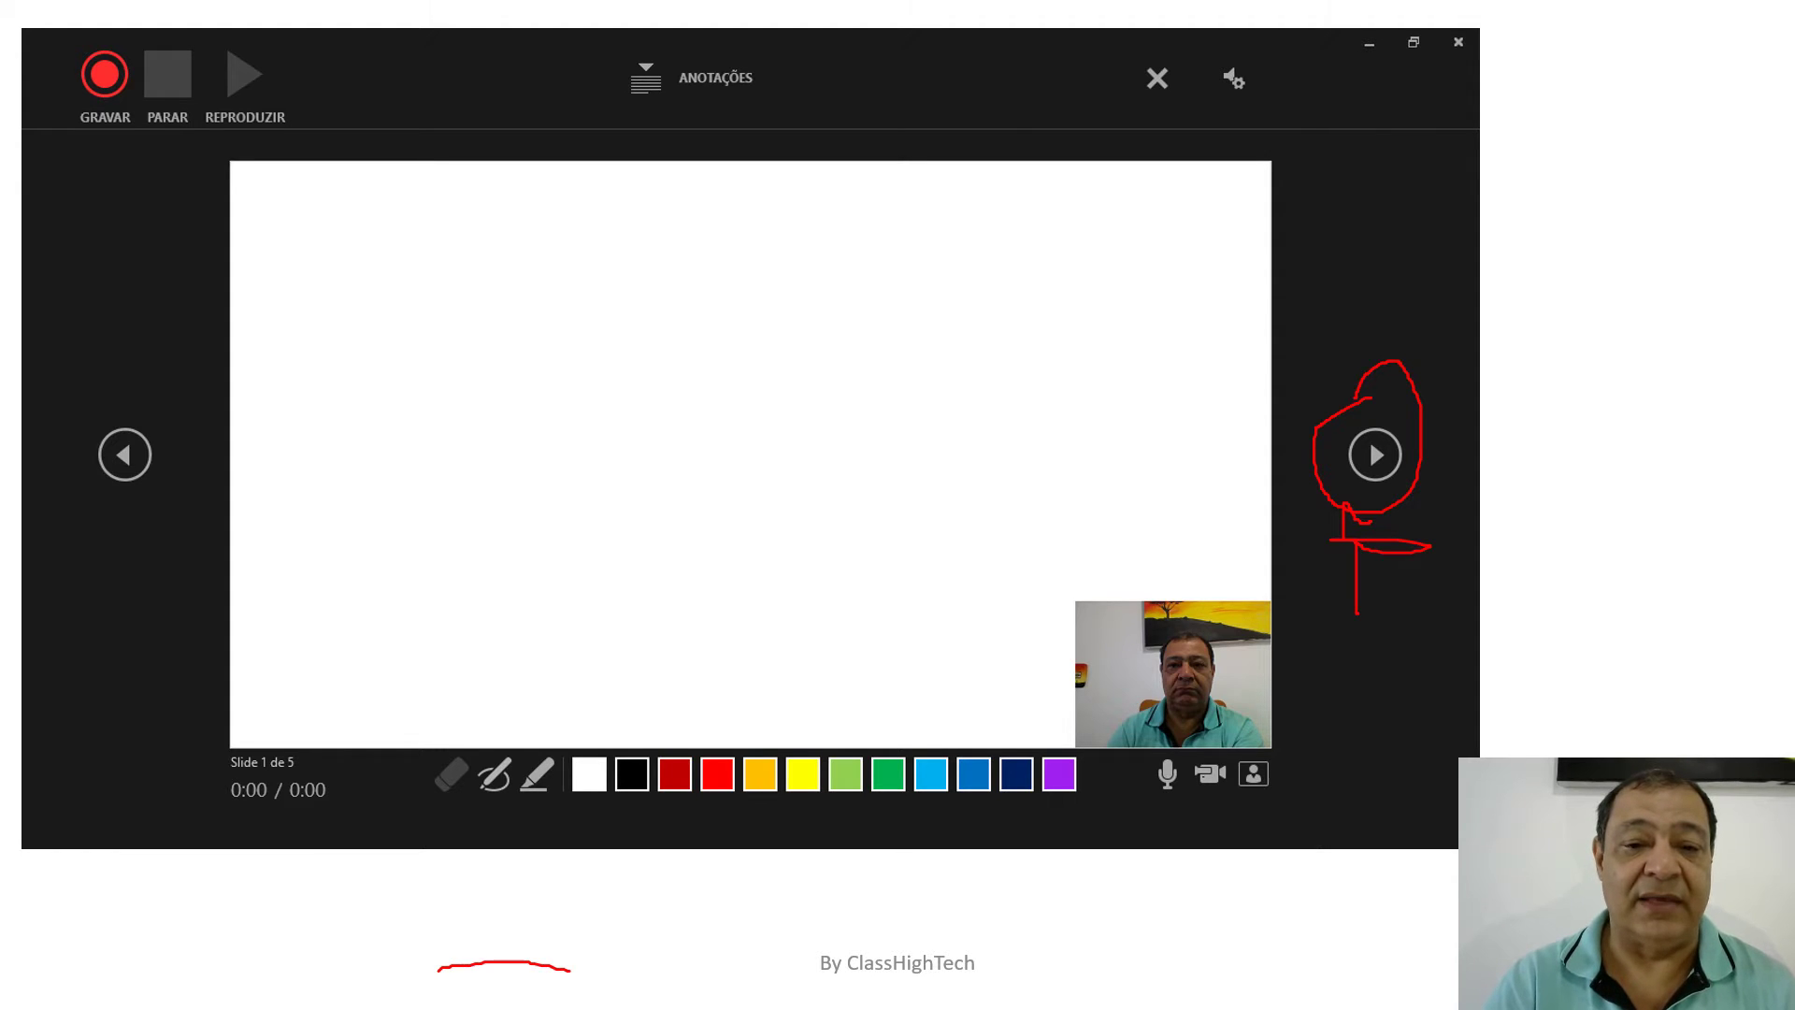
pyautogui.moveTo(536, 733)
pyautogui.mouseDown()
pyautogui.moveTo(477, 726)
pyautogui.moveTo(452, 776)
pyautogui.moveTo(474, 806)
pyautogui.moveTo(525, 738)
pyautogui.moveTo(505, 771)
pyautogui.moveTo(514, 810)
pyautogui.moveTo(556, 762)
pyautogui.moveTo(557, 725)
pyautogui.mouseUp()
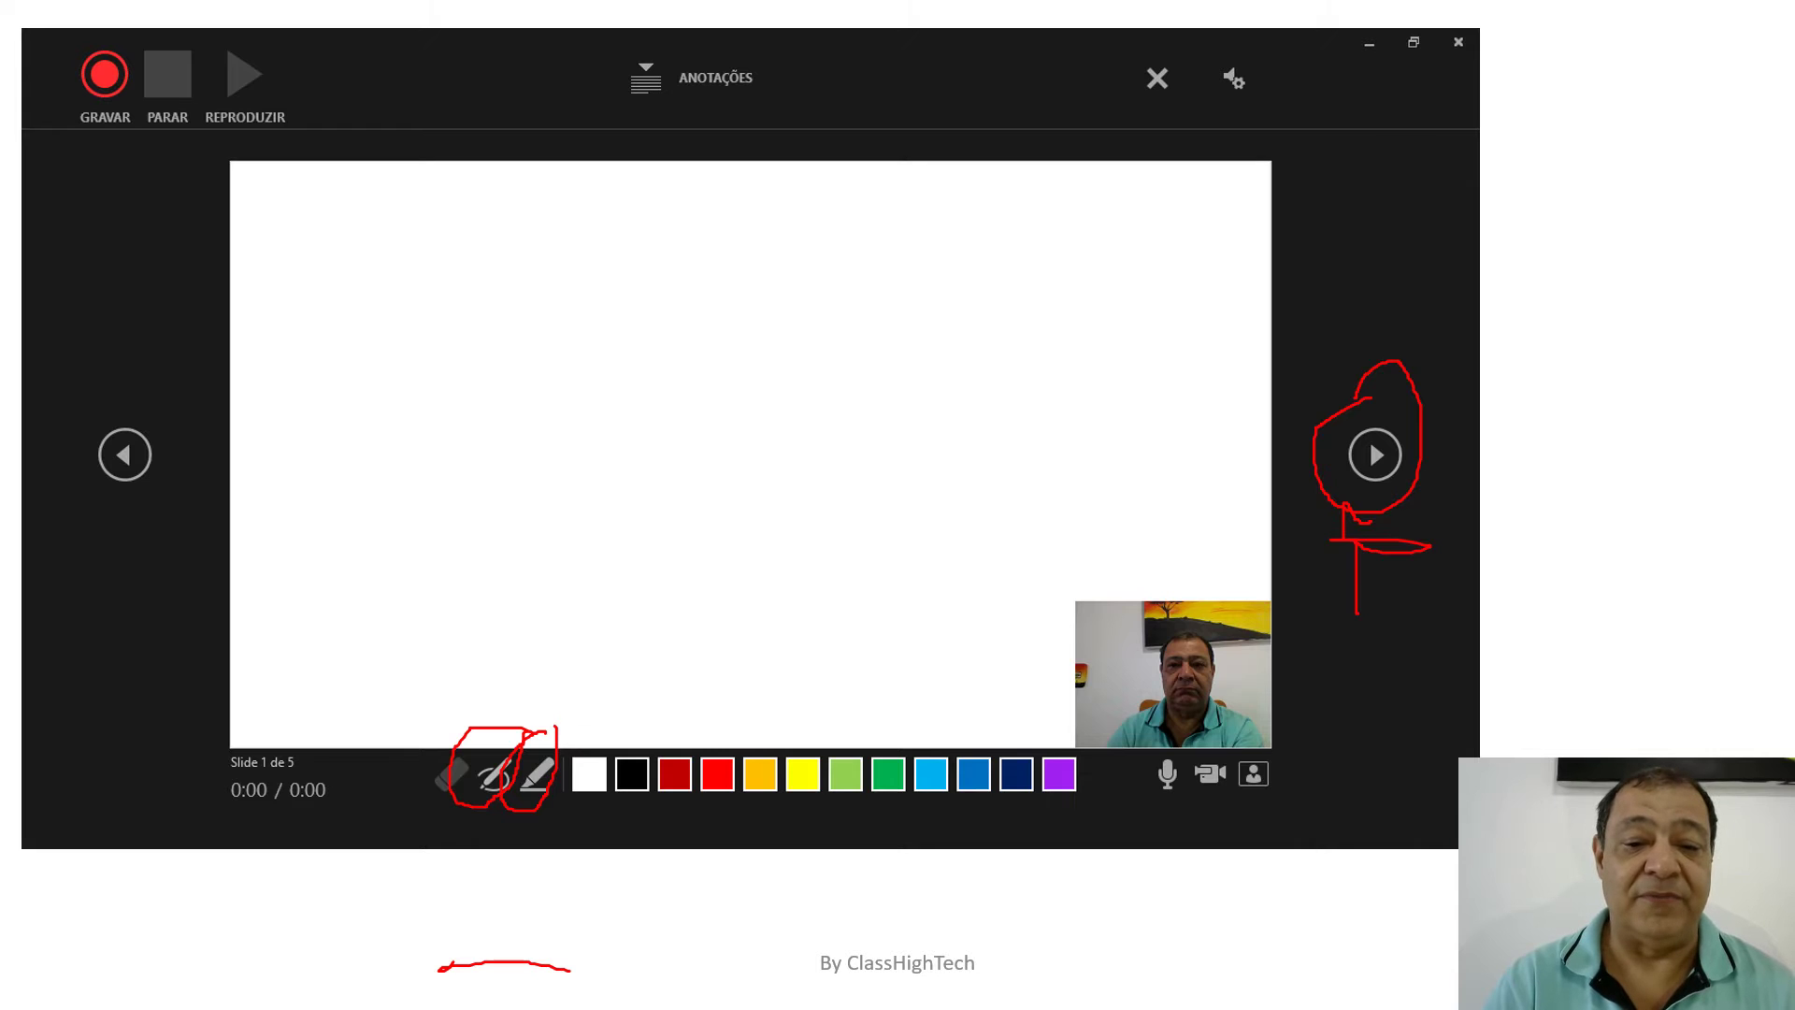
# Draw yellow highlighter strokes on the pictured blank slide, including a short vertical mark above the red color swatch.
pyautogui.moveTo(421, 615)
pyautogui.mouseDown()
pyautogui.moveTo(486, 511)
pyautogui.moveTo(533, 378)
pyautogui.mouseUp()
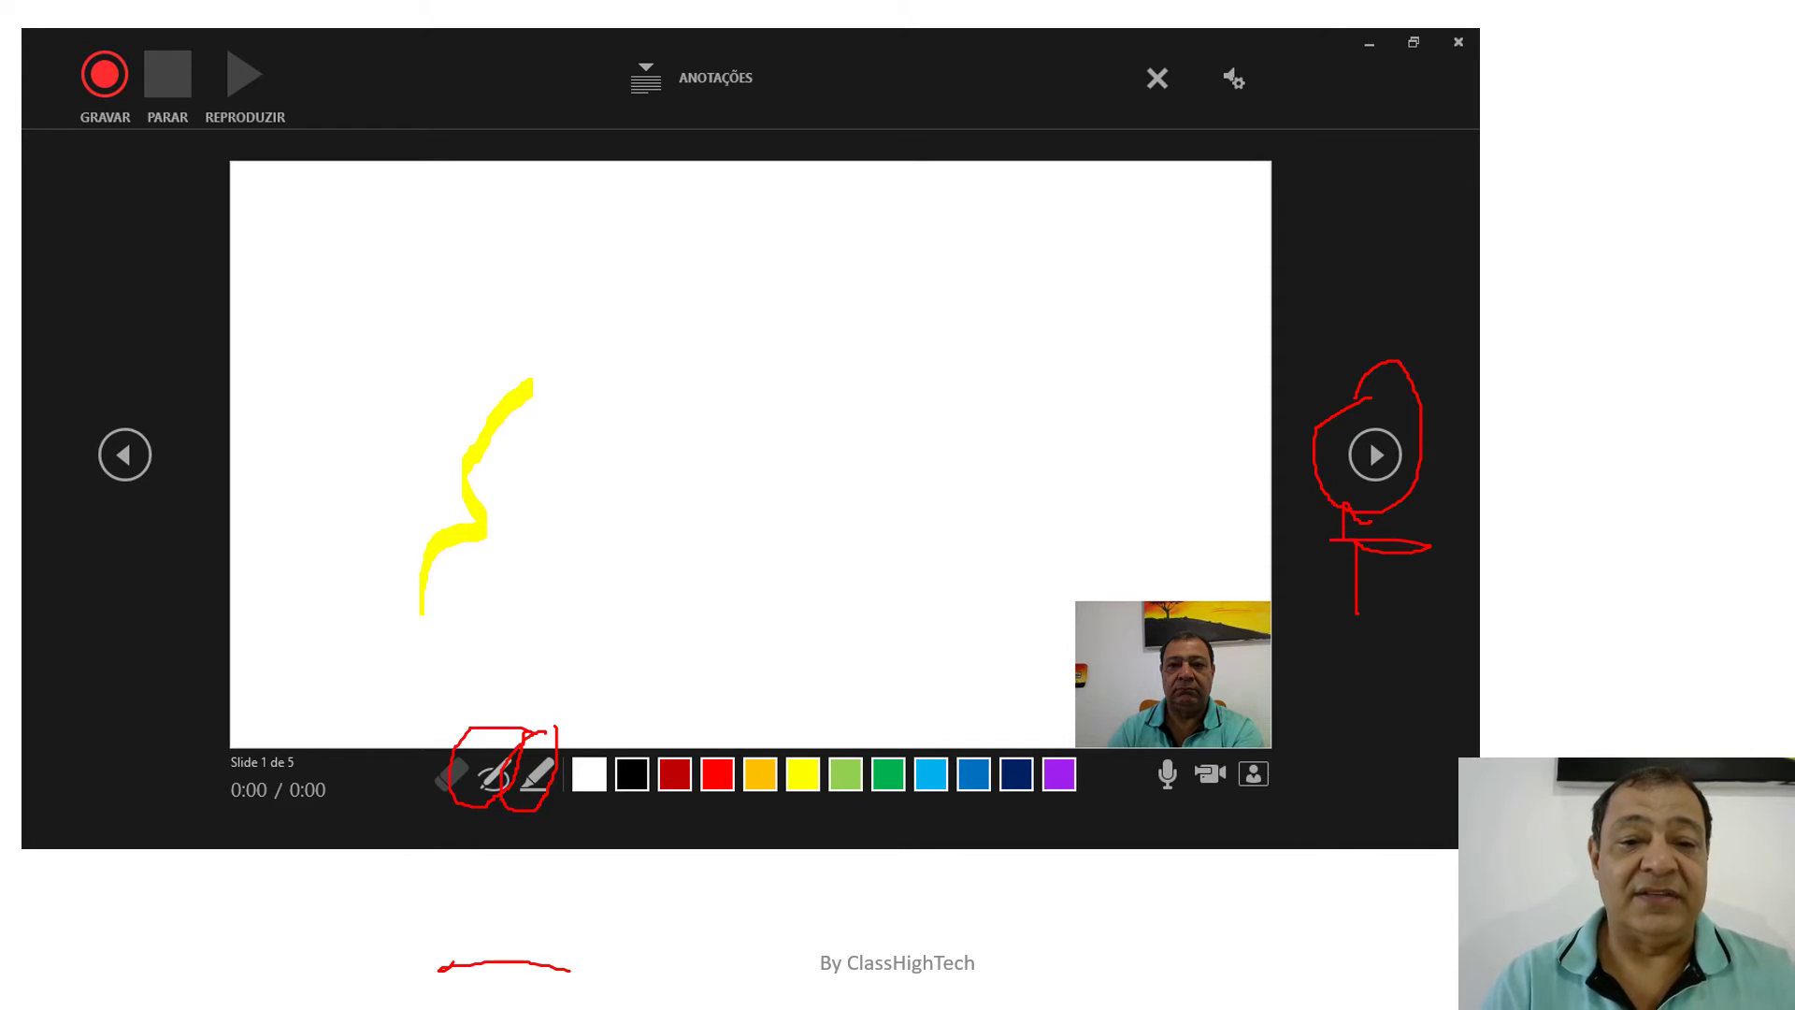
pyautogui.moveTo(564, 440)
pyautogui.mouseDown()
pyautogui.moveTo(761, 480)
pyautogui.moveTo(629, 534)
pyautogui.mouseUp()
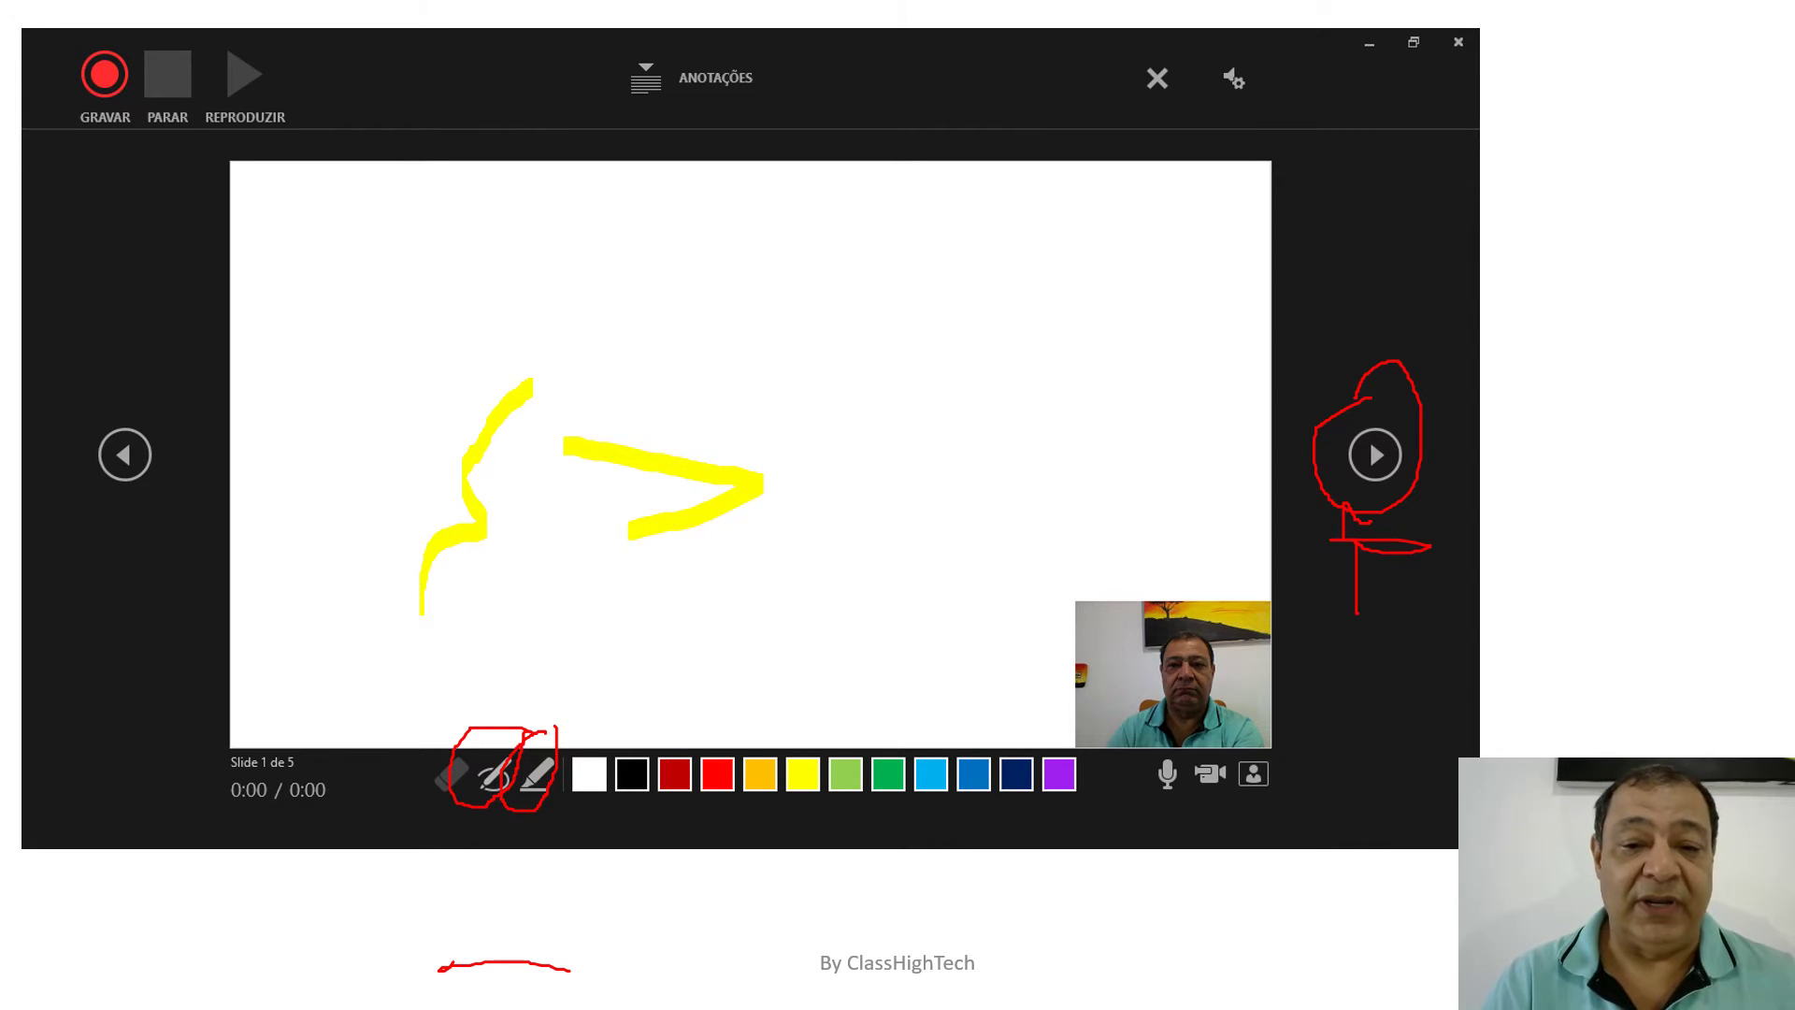
pyautogui.moveTo(716, 660); pyautogui.dragTo(715, 725)
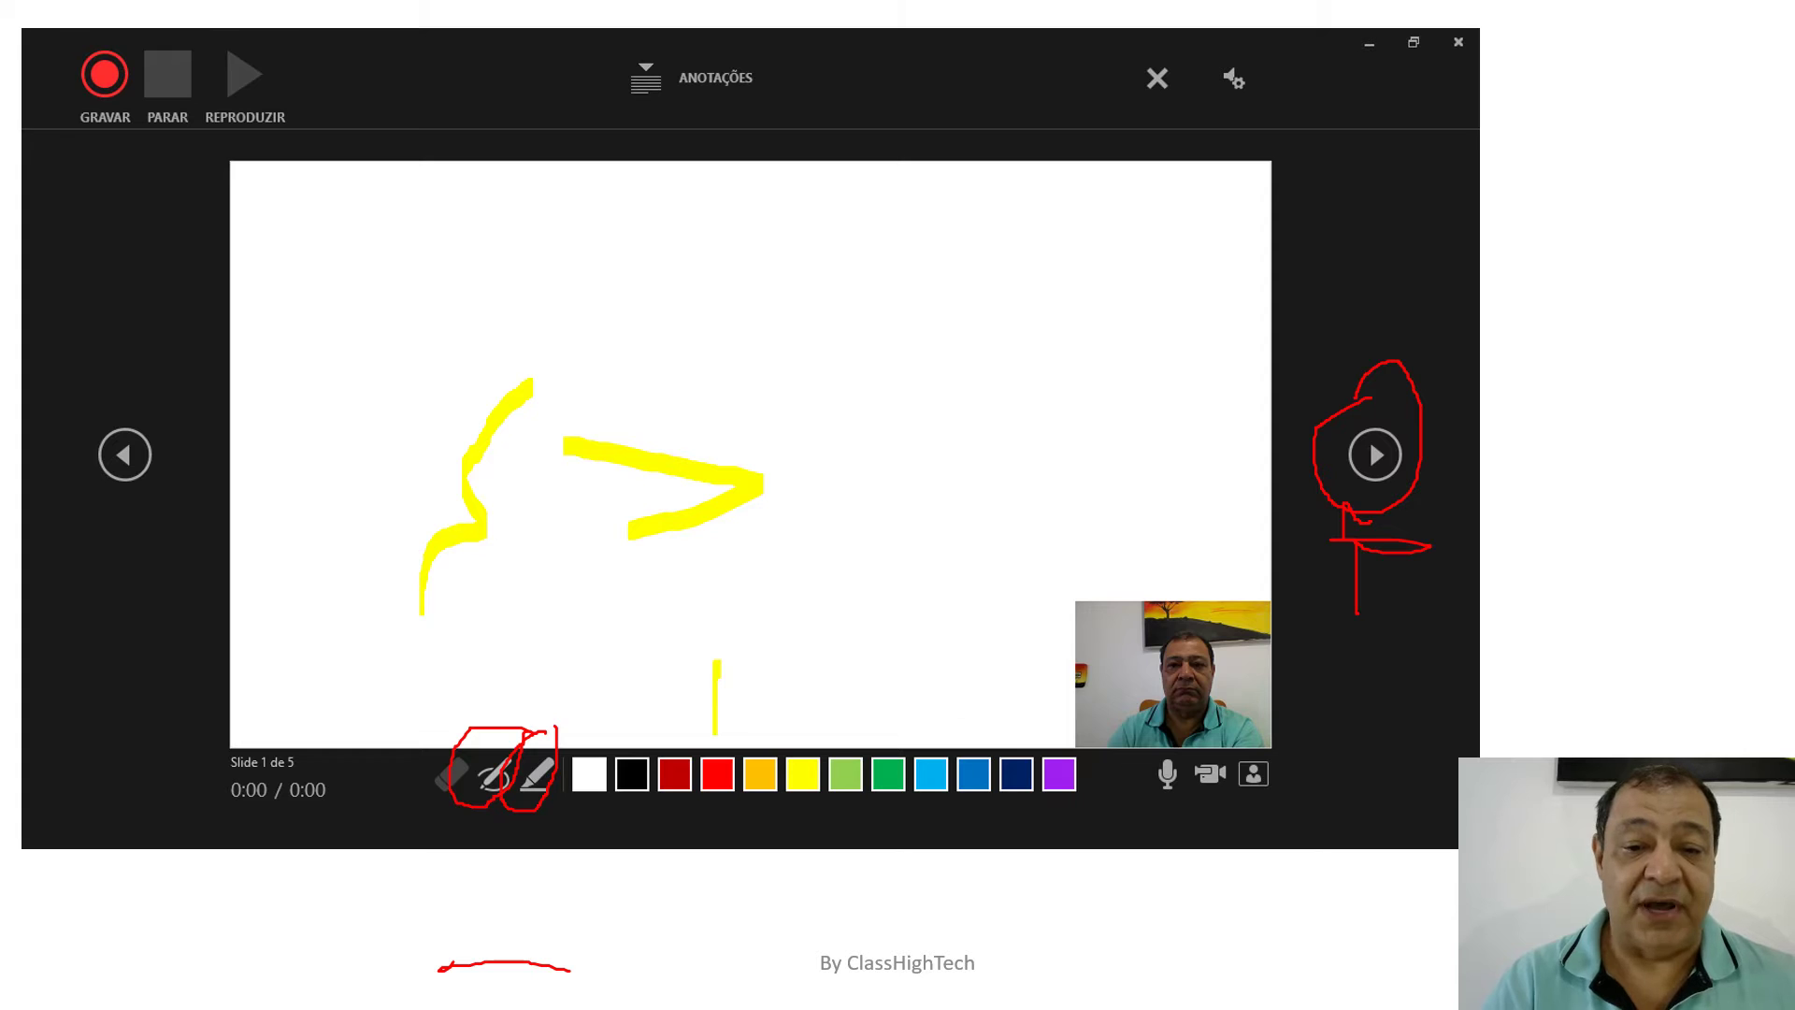
# Draw red, purple and light blue highlighter strokes on the pictured blank slide, with short marks above the light blue swatch and pen icon.
pyautogui.moveTo(836, 599)
pyautogui.mouseDown()
pyautogui.moveTo(781, 301)
pyautogui.moveTo(940, 318)
pyautogui.moveTo(954, 351)
pyautogui.moveTo(1041, 383)
pyautogui.moveTo(1029, 337)
pyautogui.mouseUp()
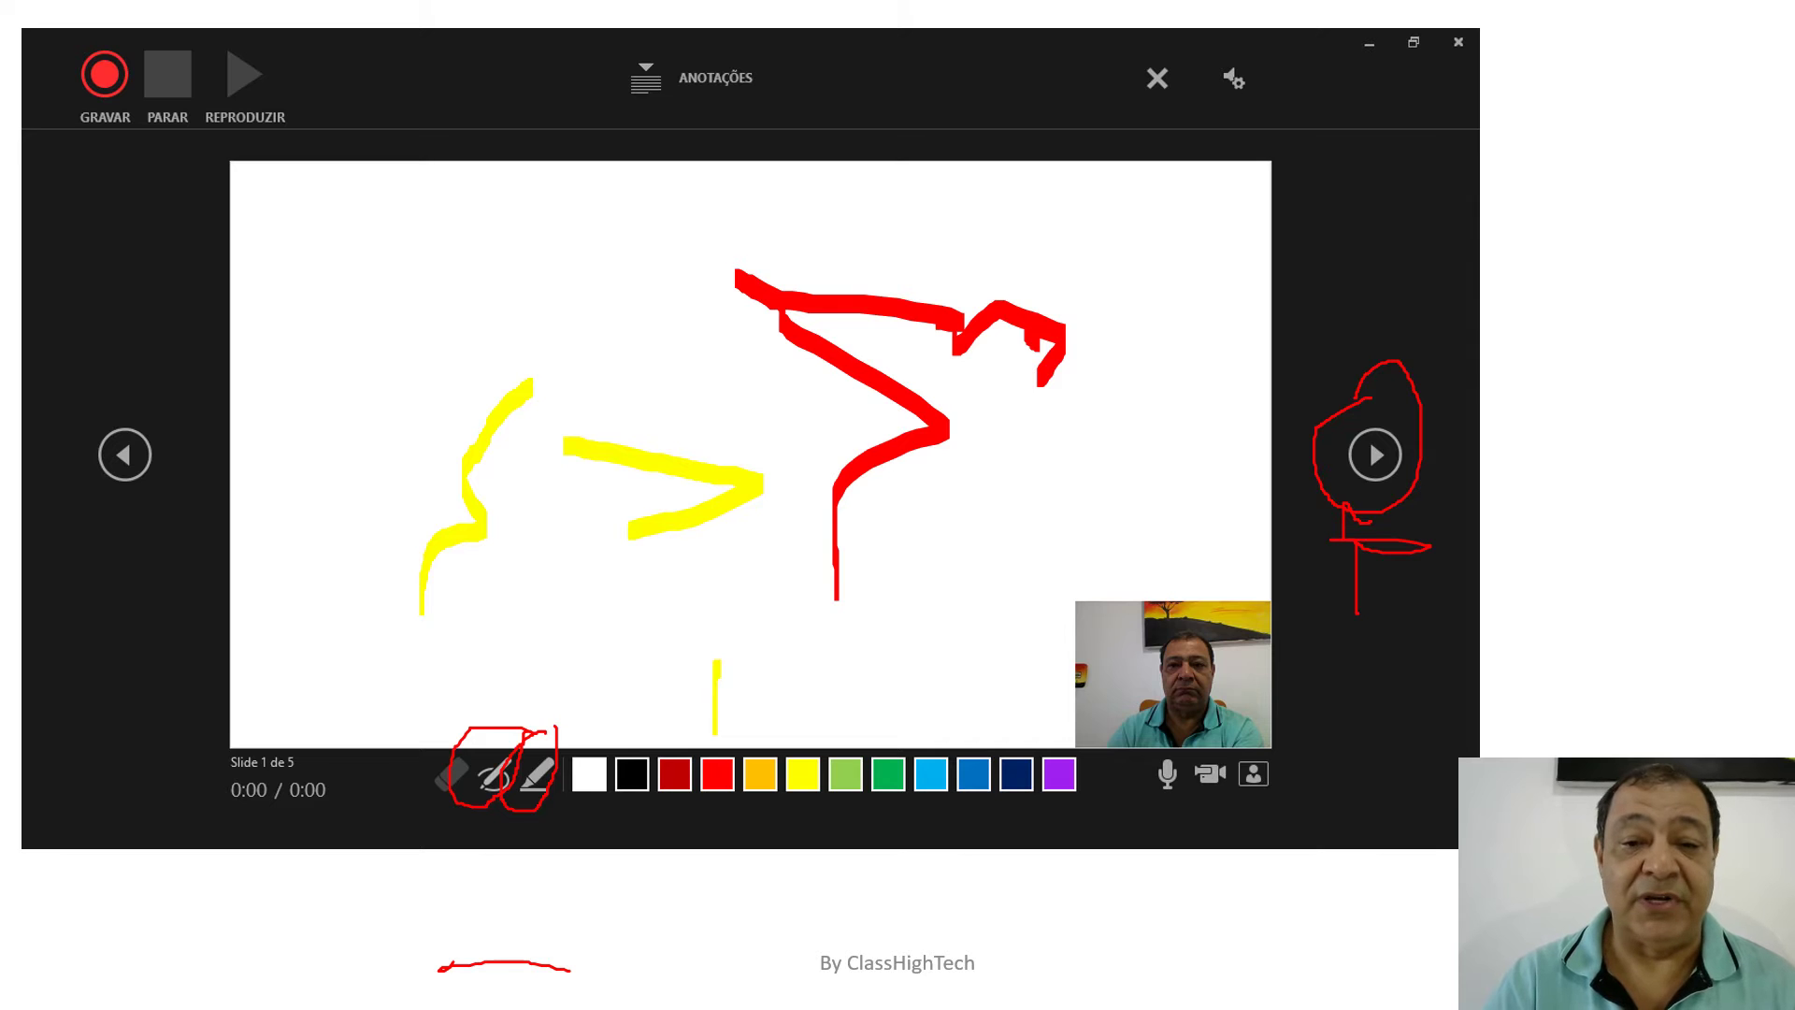
pyautogui.moveTo(274, 278)
pyautogui.mouseDown()
pyautogui.moveTo(339, 322)
pyautogui.moveTo(514, 343)
pyautogui.mouseUp()
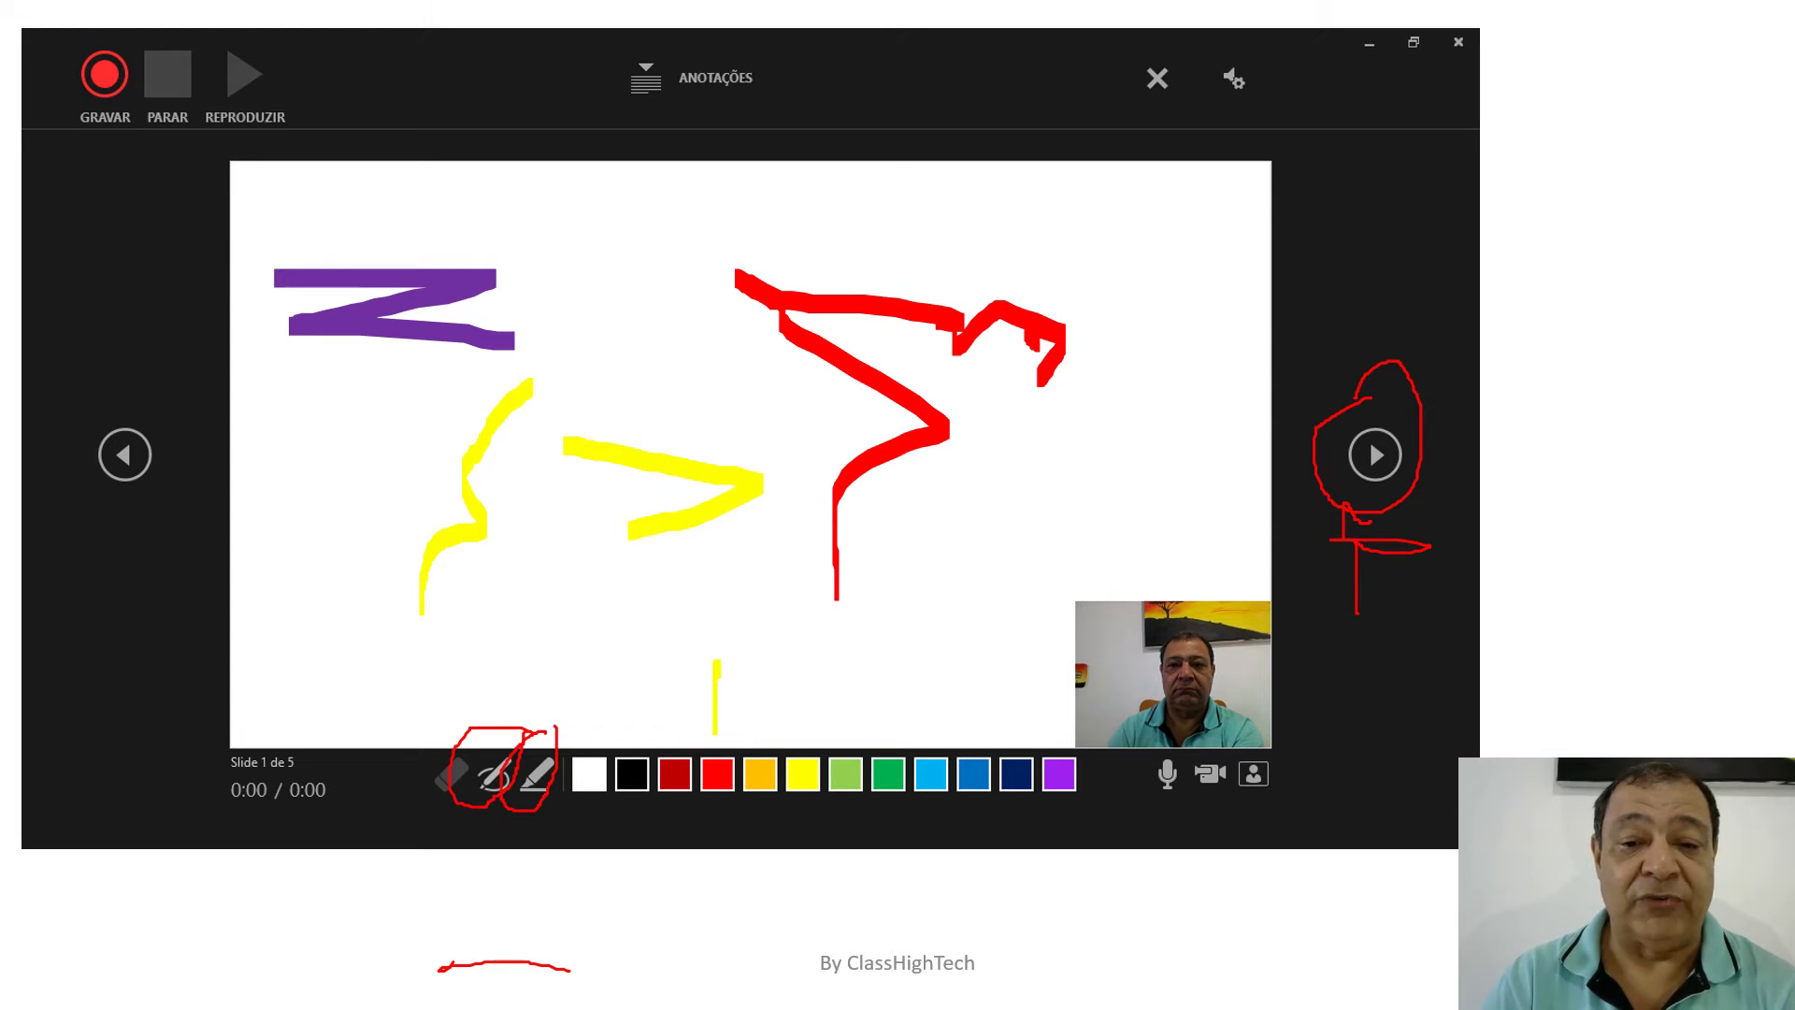
pyautogui.moveTo(926, 675); pyautogui.dragTo(929, 747)
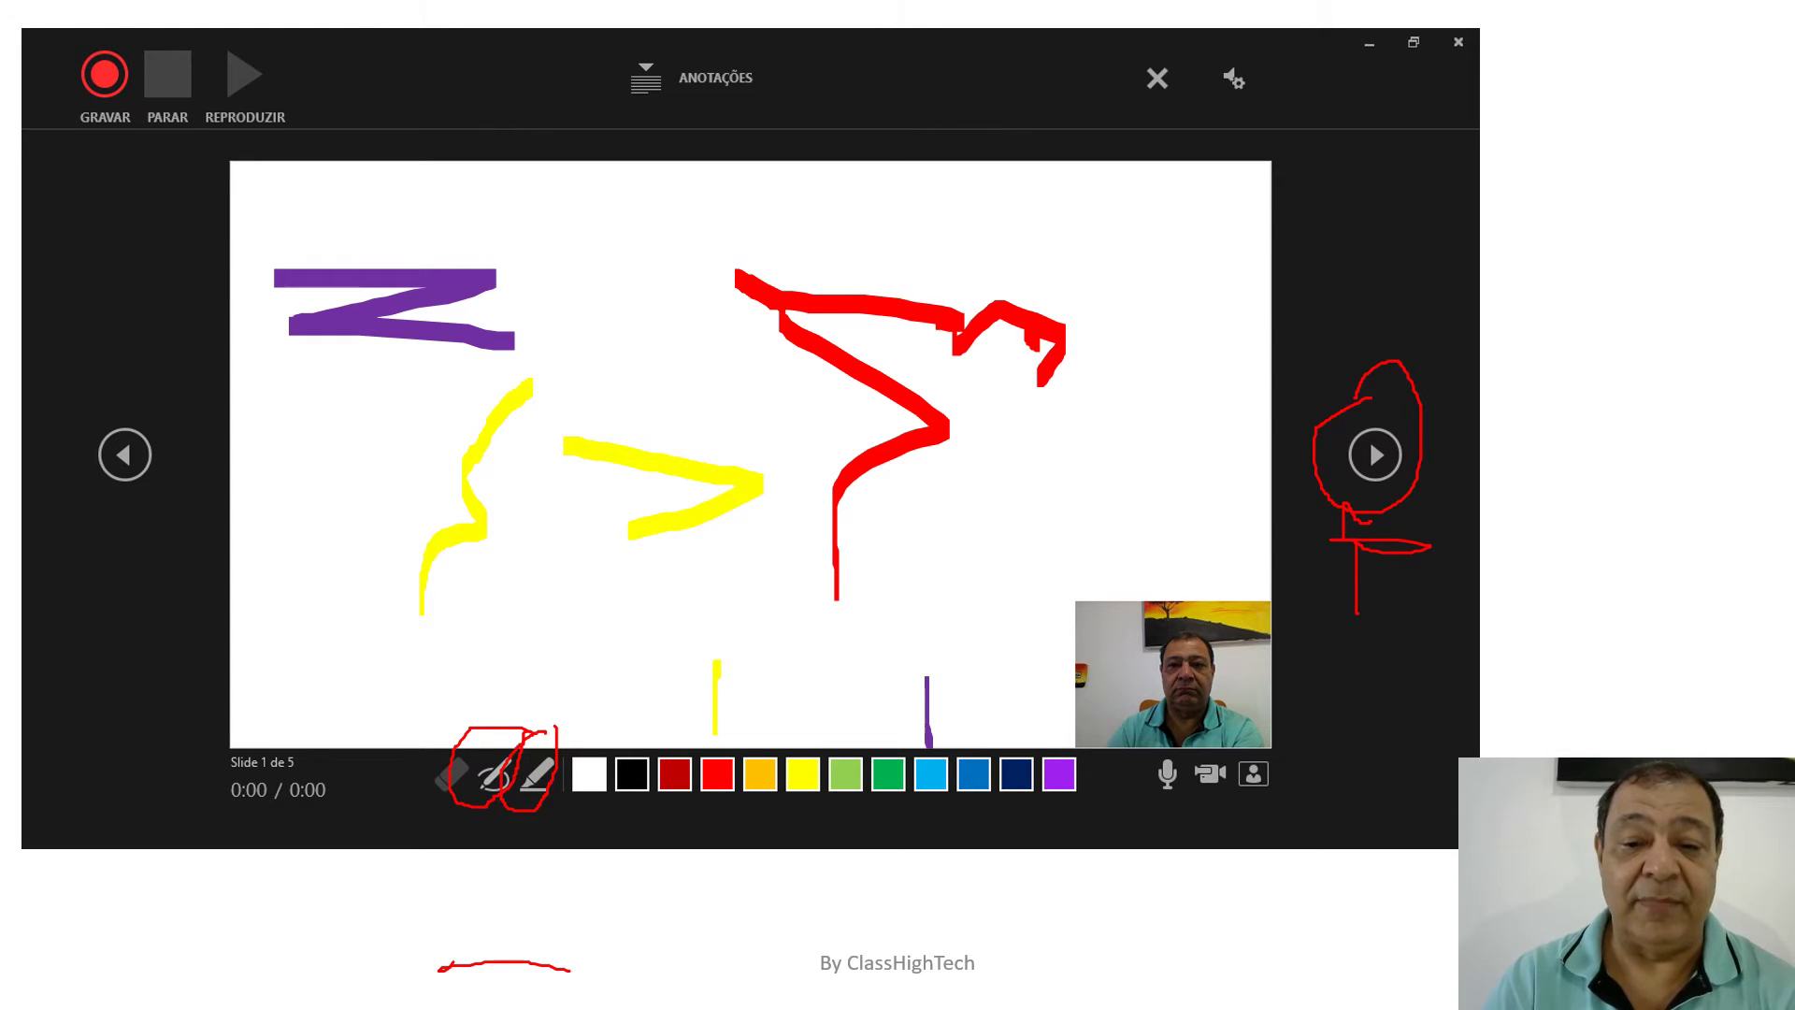
pyautogui.moveTo(422, 573); pyautogui.dragTo(613, 589)
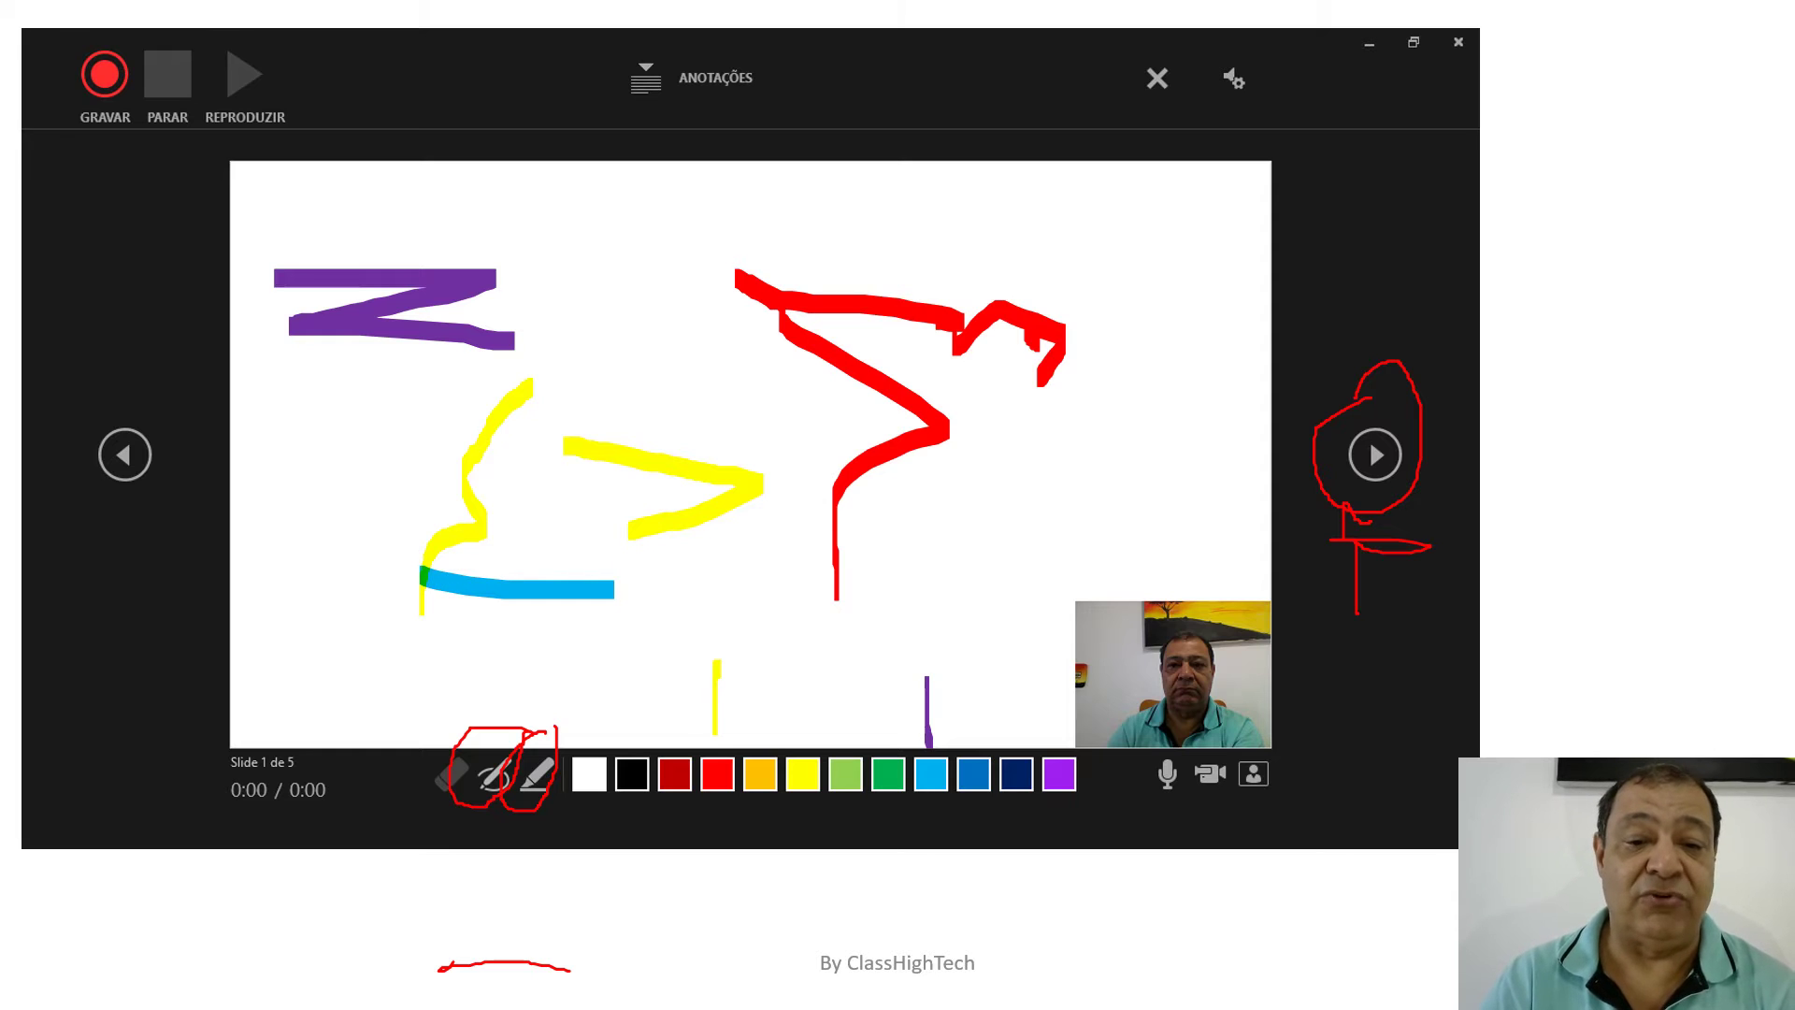
pyautogui.moveTo(506, 623); pyautogui.dragTo(505, 712)
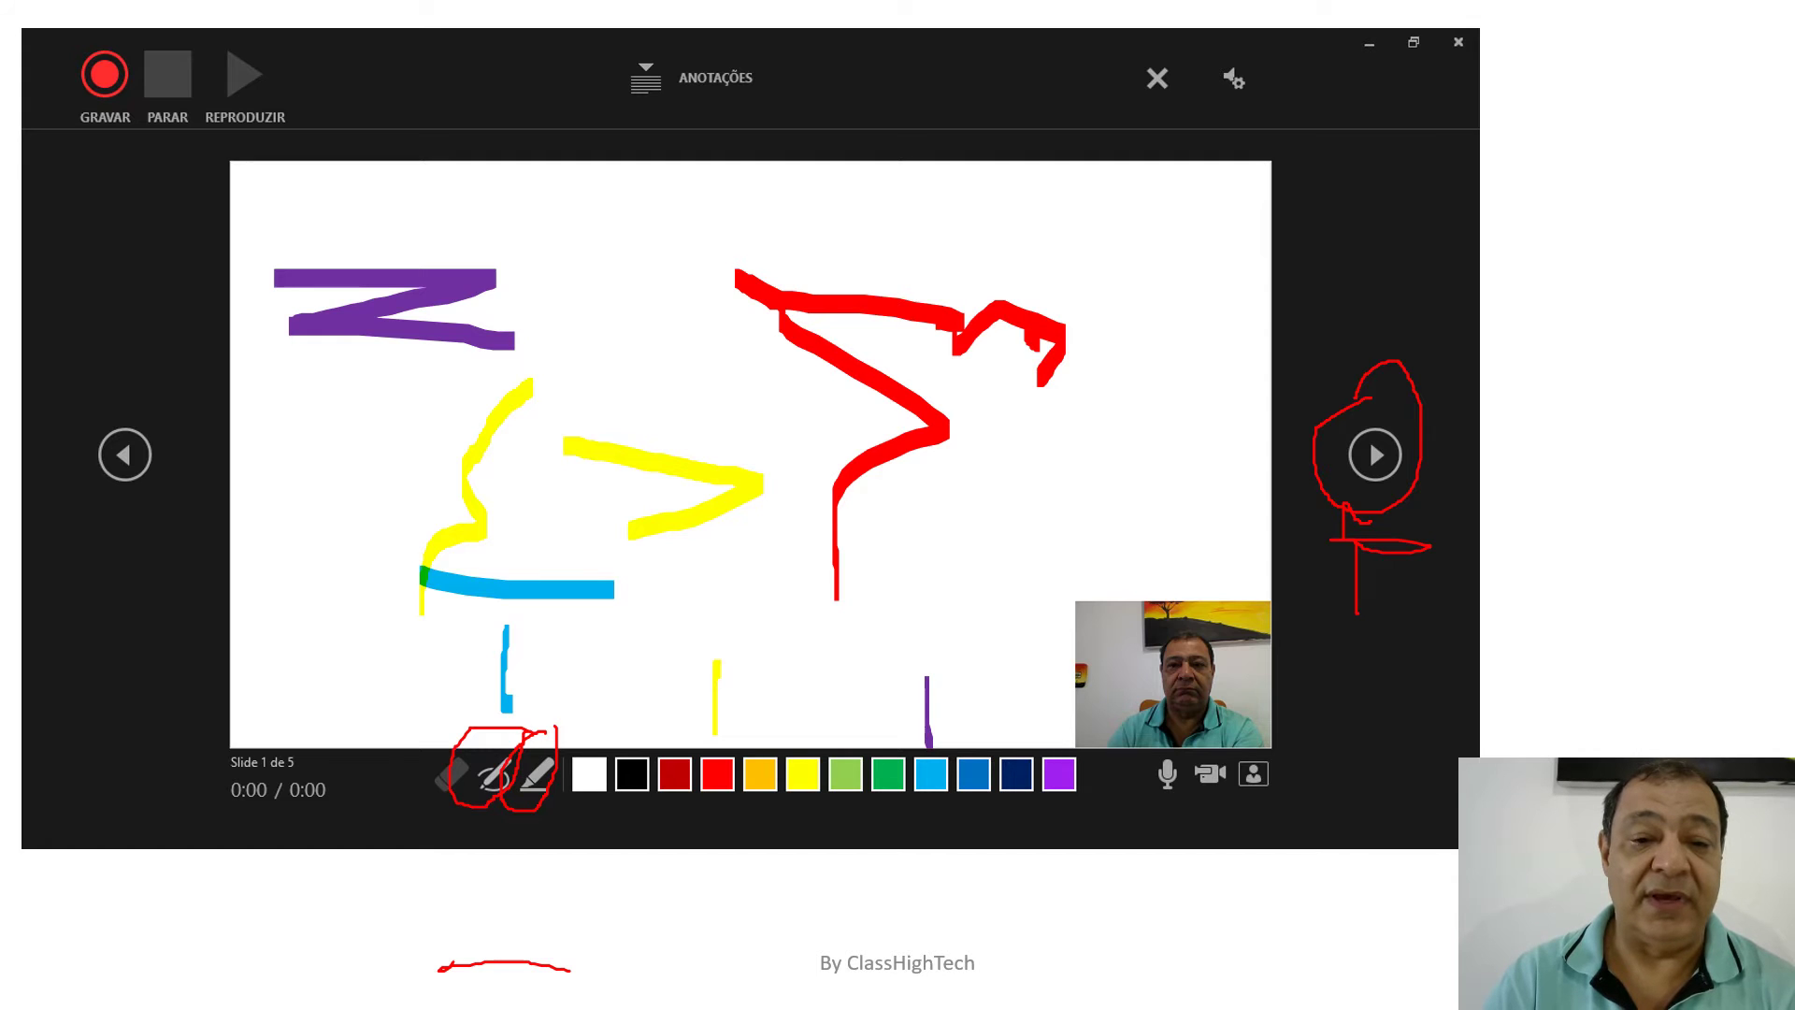
# Draw a wavy red pen line on the pictured slide, circle GRAVAR and point red arrows at GRAVAR and PARAR.
pyautogui.moveTo(333, 672)
pyautogui.mouseDown()
pyautogui.moveTo(321, 537)
pyautogui.moveTo(344, 438)
pyautogui.moveTo(363, 465)
pyautogui.mouseUp()
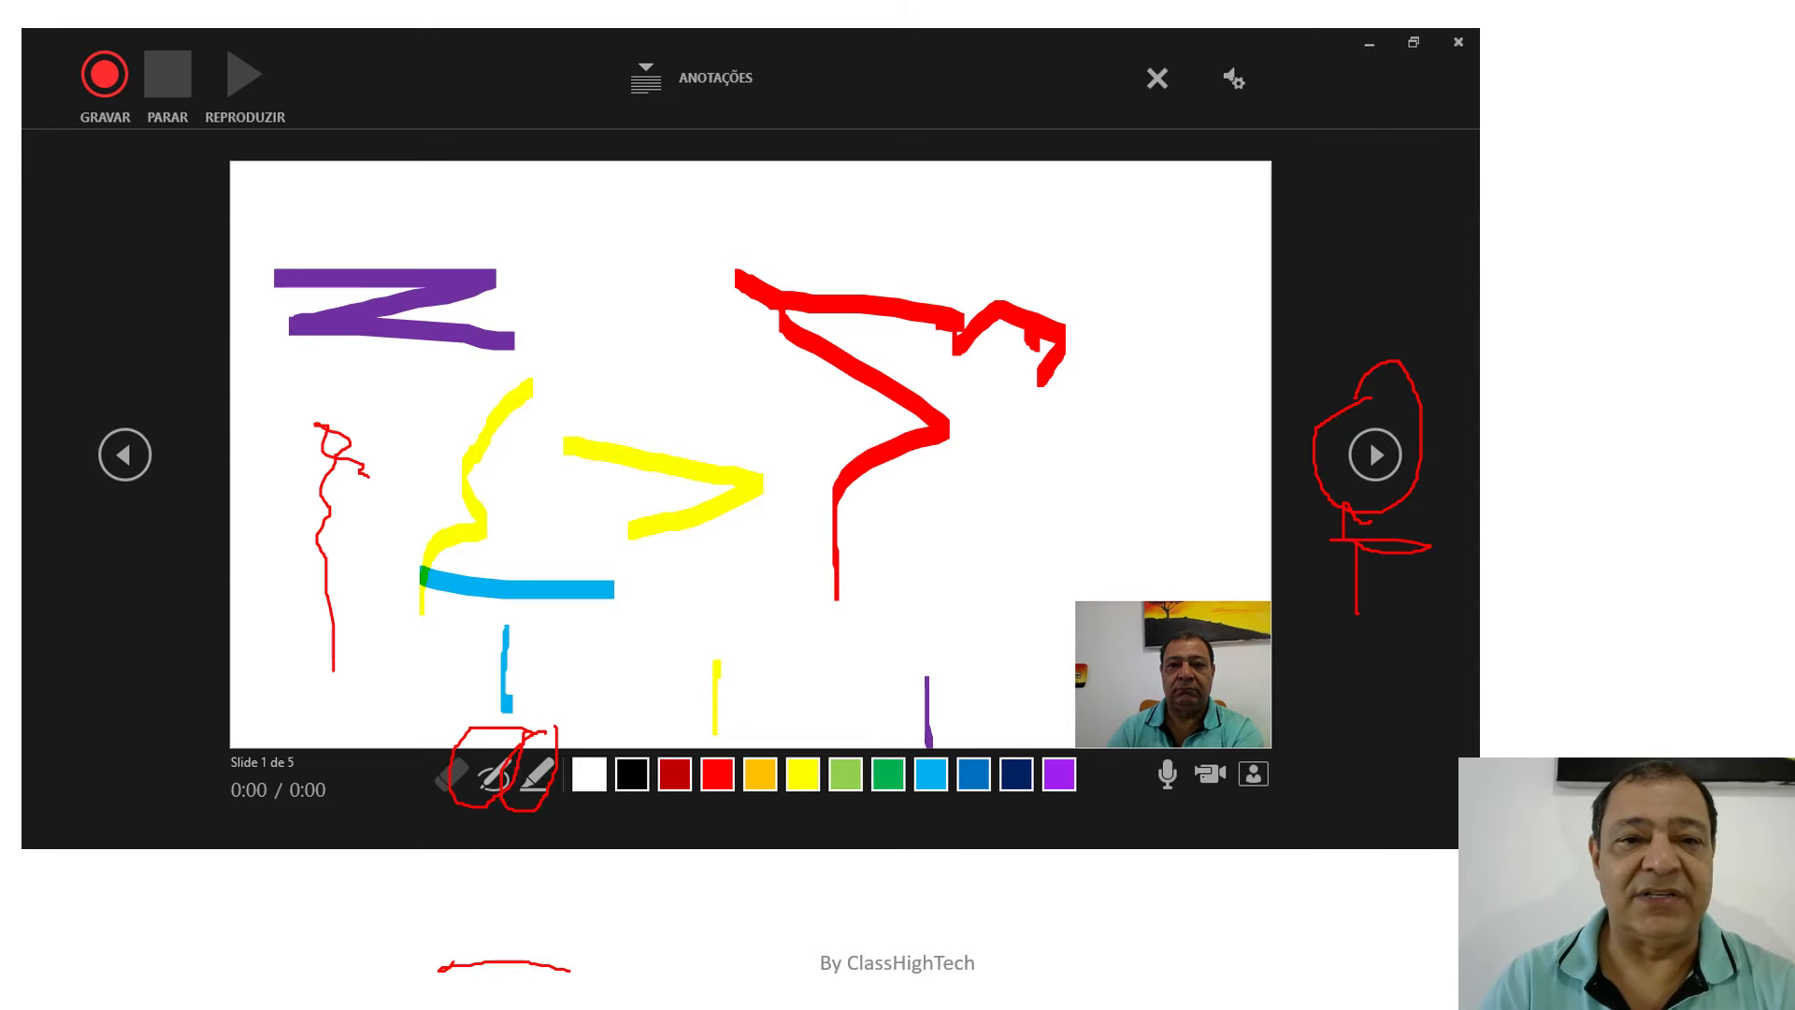
pyautogui.moveTo(92, 169)
pyautogui.mouseDown()
pyautogui.moveTo(126, 42)
pyautogui.moveTo(45, 110)
pyautogui.moveTo(105, 168)
pyautogui.mouseUp()
pyautogui.moveTo(113, 259); pyautogui.dragTo(127, 185)
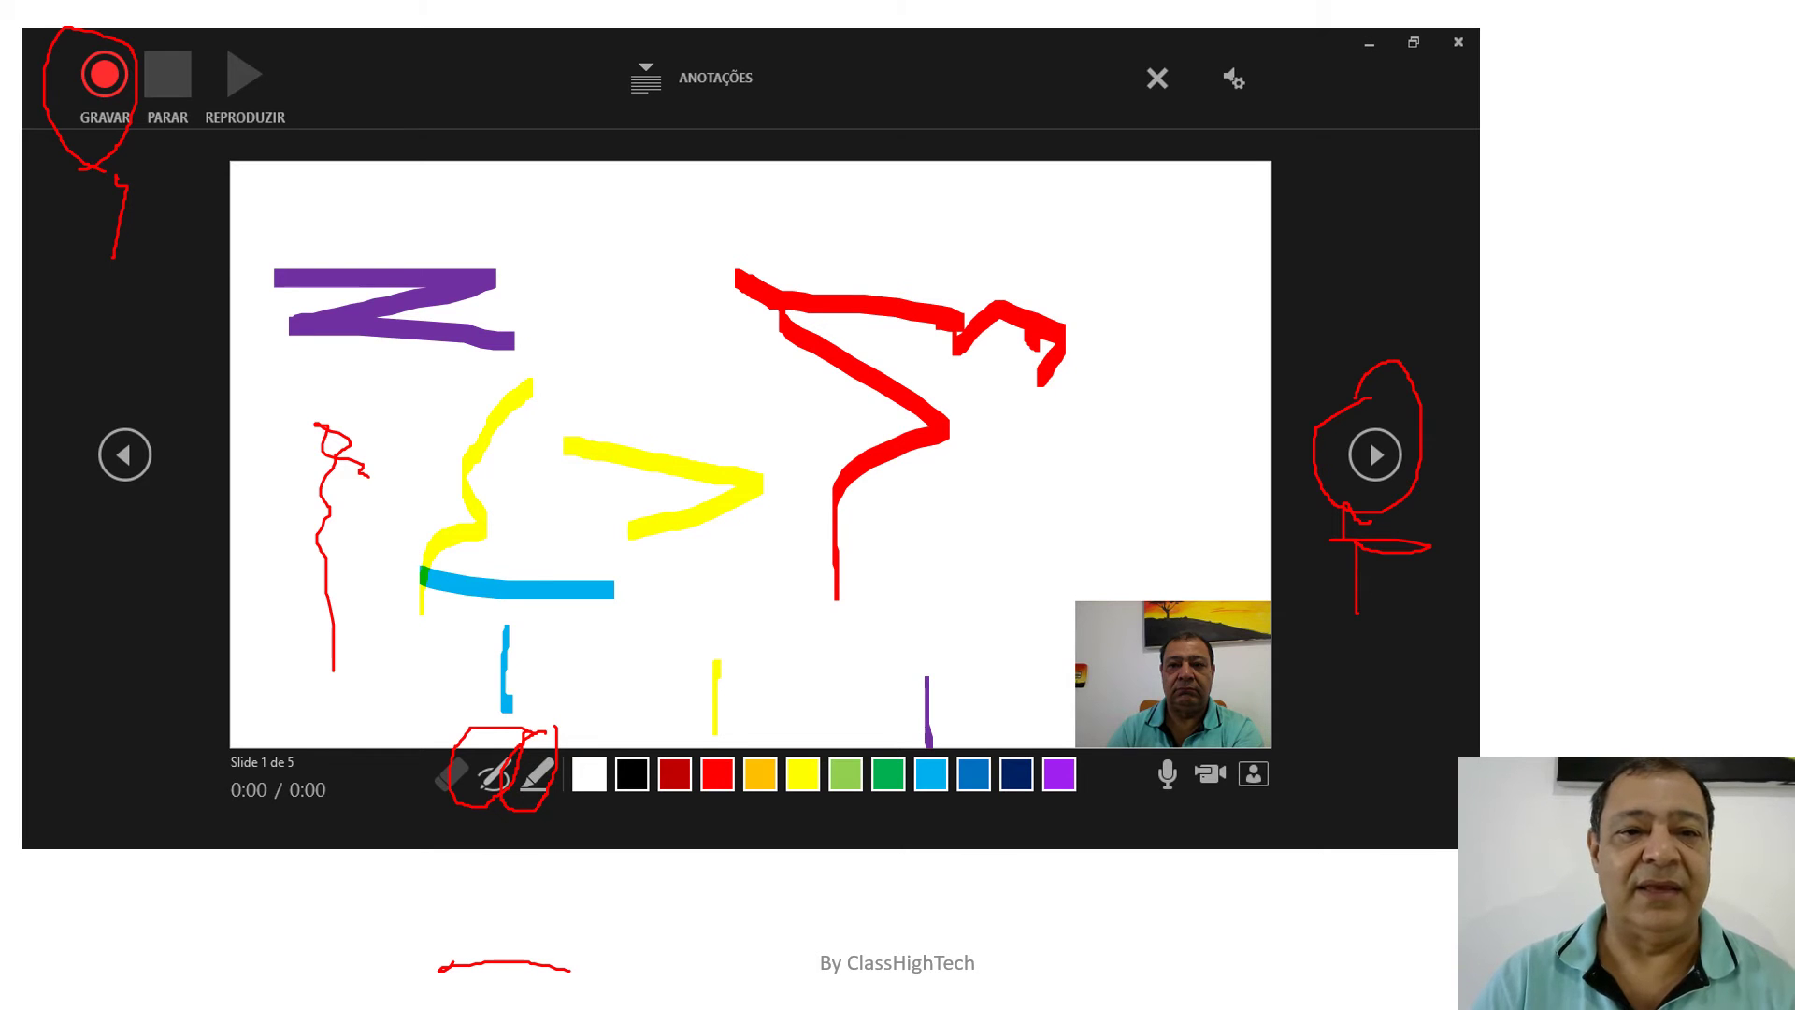
pyautogui.moveTo(150, 229)
pyautogui.mouseDown()
pyautogui.moveTo(185, 125)
pyautogui.moveTo(168, 145)
pyautogui.mouseUp()
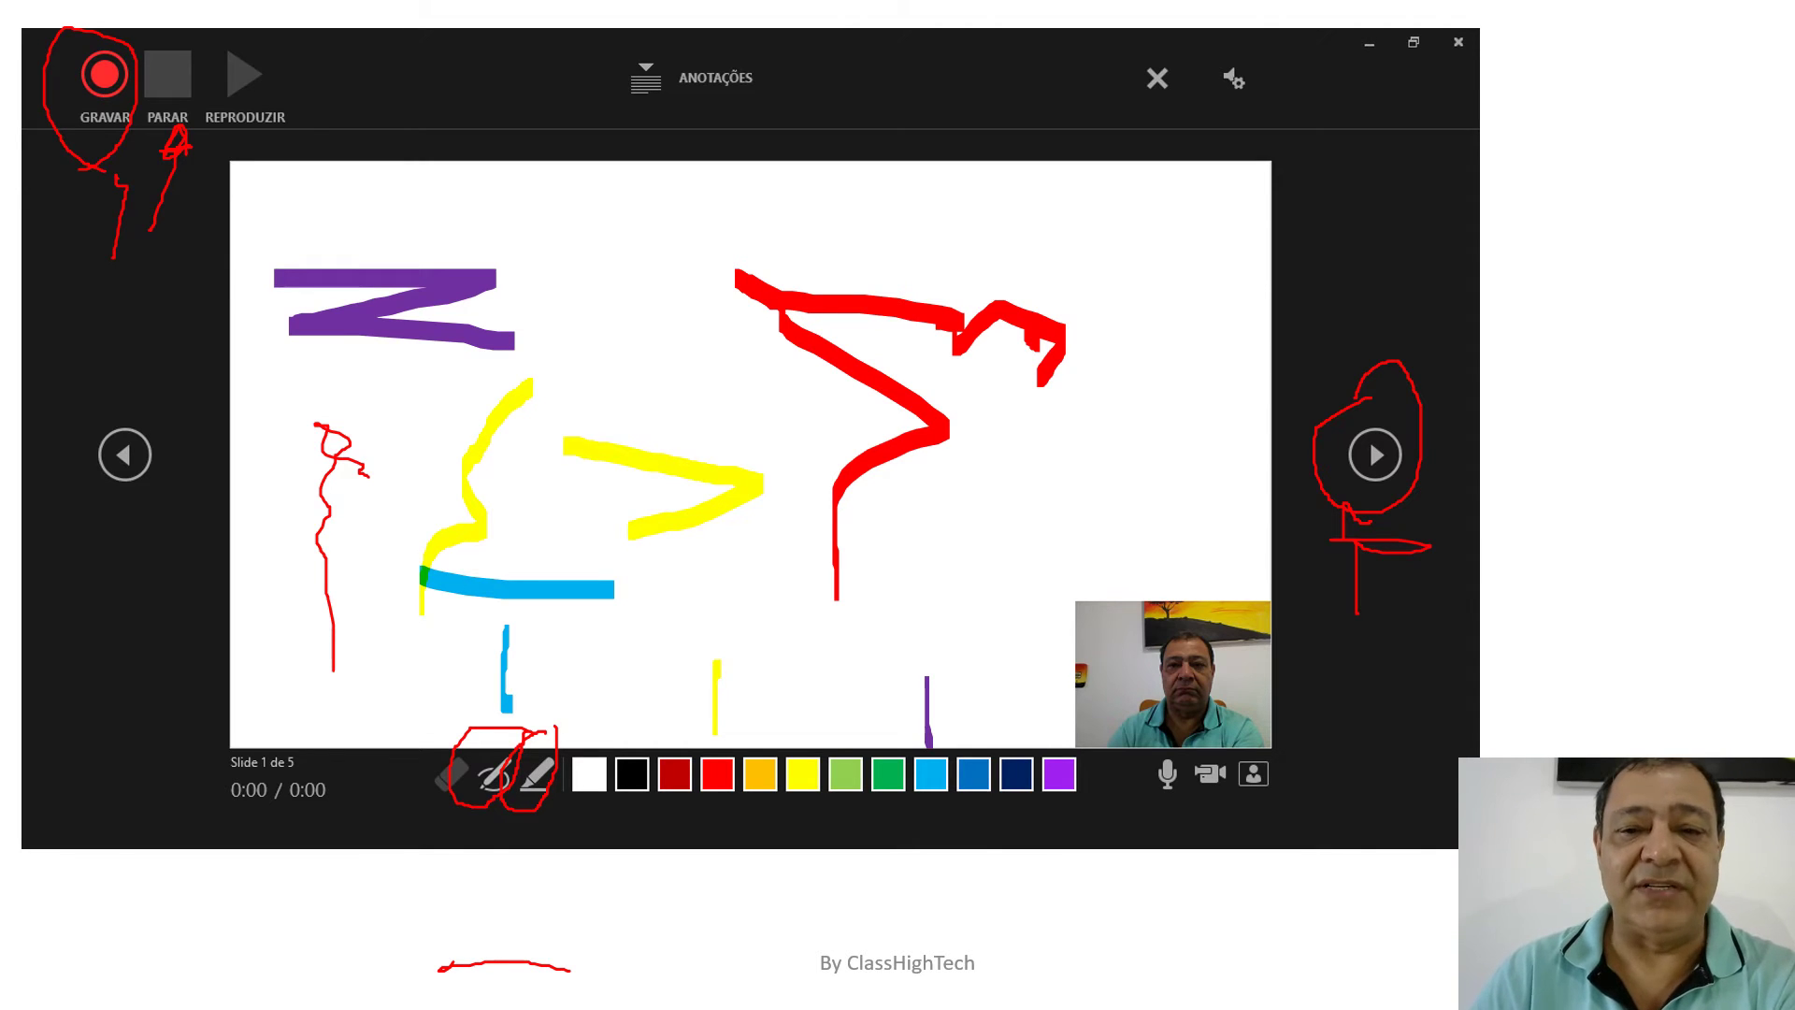
# Circle the audio and camera settings icon and the HP Truevision HD camera option with the red pen.
pyautogui.moveTo(1297, 235)
pyautogui.mouseDown()
pyautogui.moveTo(1320, 499)
pyautogui.moveTo(1410, 402)
pyautogui.moveTo(1318, 502)
pyautogui.moveTo(1401, 372)
pyautogui.mouseUp()
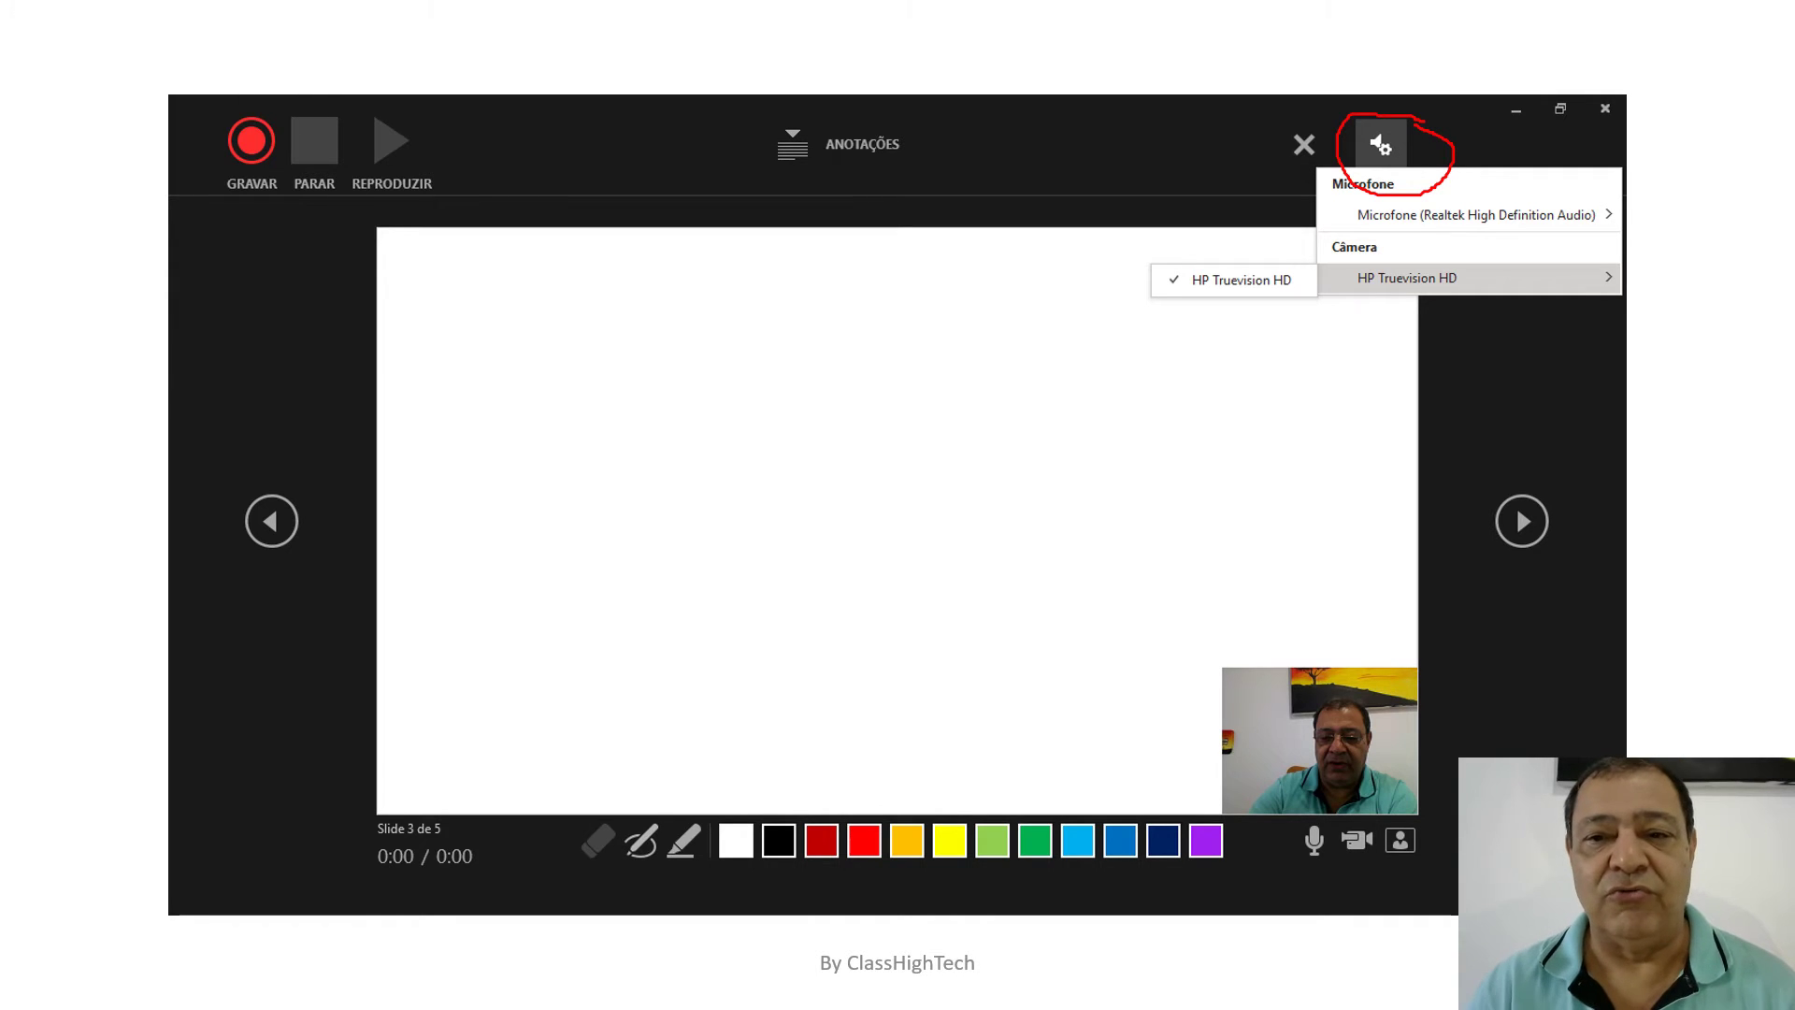
pyautogui.moveTo(1295, 237)
pyautogui.mouseDown()
pyautogui.moveTo(1127, 299)
pyautogui.moveTo(1298, 324)
pyautogui.moveTo(1314, 247)
pyautogui.mouseUp()
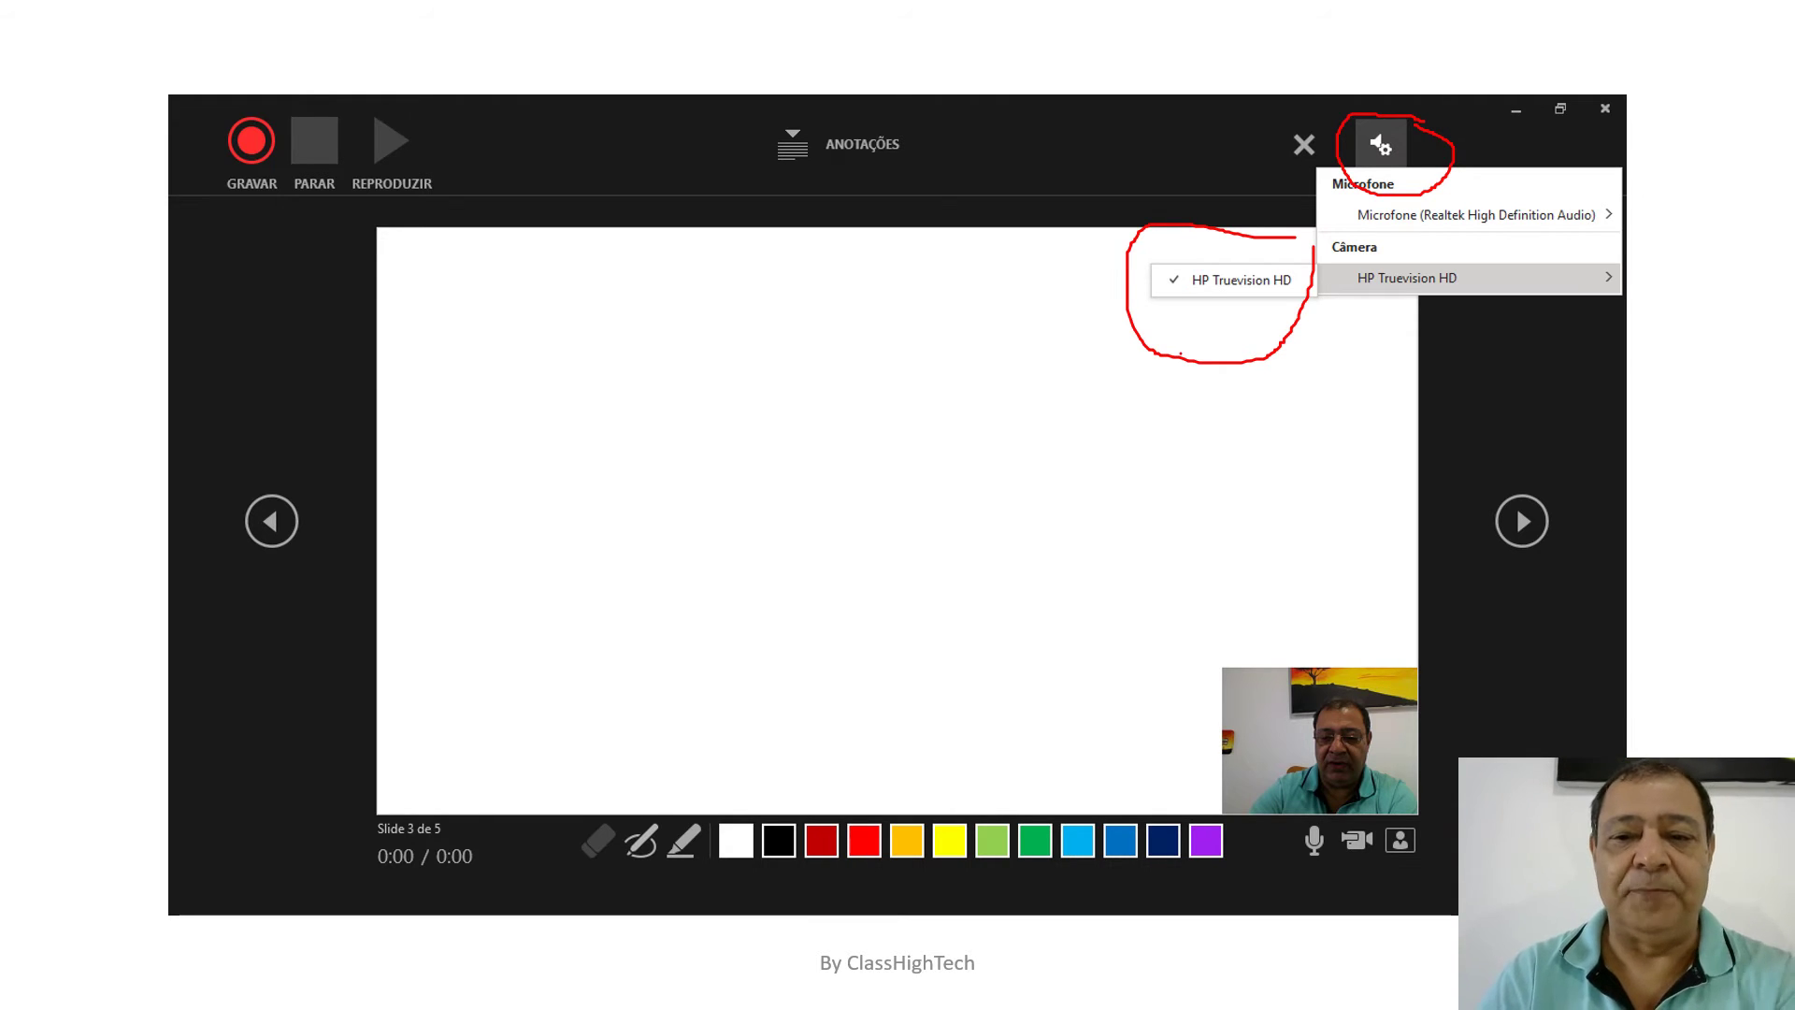
# With the red pen, circle and cross out the webcam preview, and mark the camera preview toggle with a circle and an arrow.
pyautogui.moveTo(1351, 625)
pyautogui.mouseDown()
pyautogui.moveTo(1318, 607)
pyautogui.moveTo(1195, 756)
pyautogui.moveTo(1383, 847)
pyautogui.moveTo(1286, 604)
pyautogui.moveTo(1267, 614)
pyautogui.mouseUp()
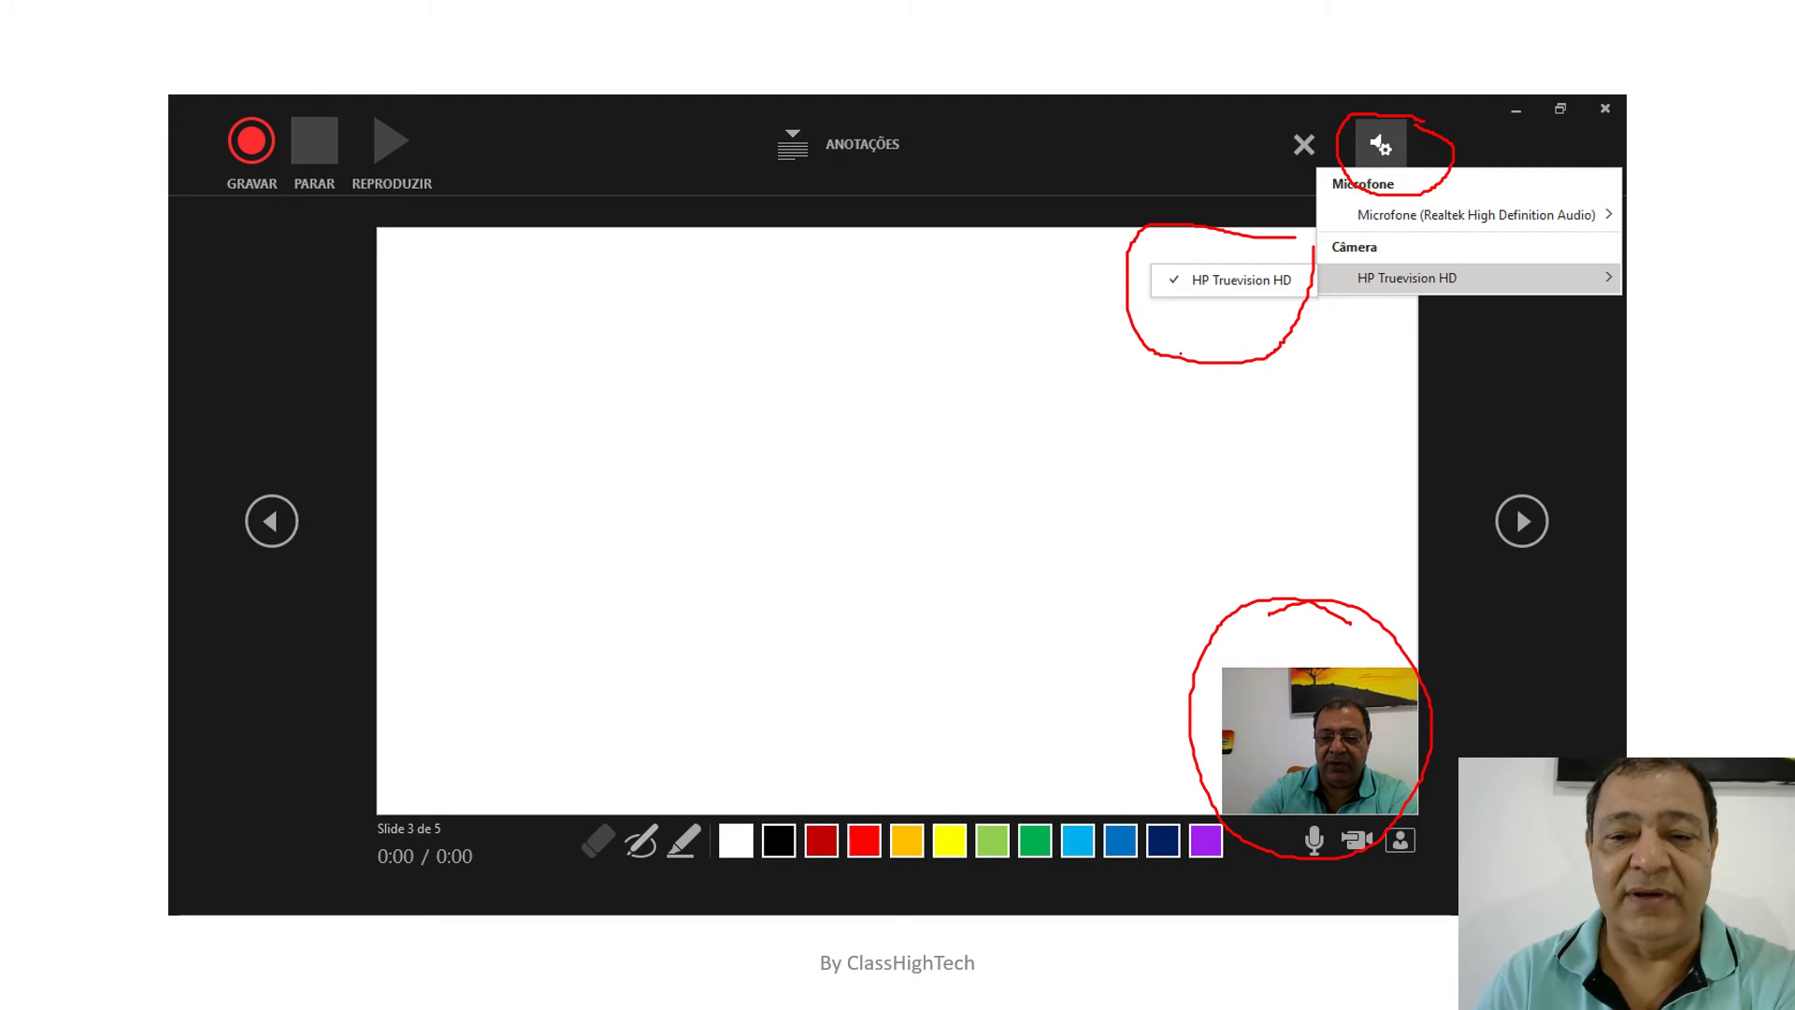
pyautogui.moveTo(1384, 812)
pyautogui.mouseDown()
pyautogui.moveTo(1385, 863)
pyautogui.moveTo(1436, 865)
pyautogui.moveTo(1438, 804)
pyautogui.mouseUp()
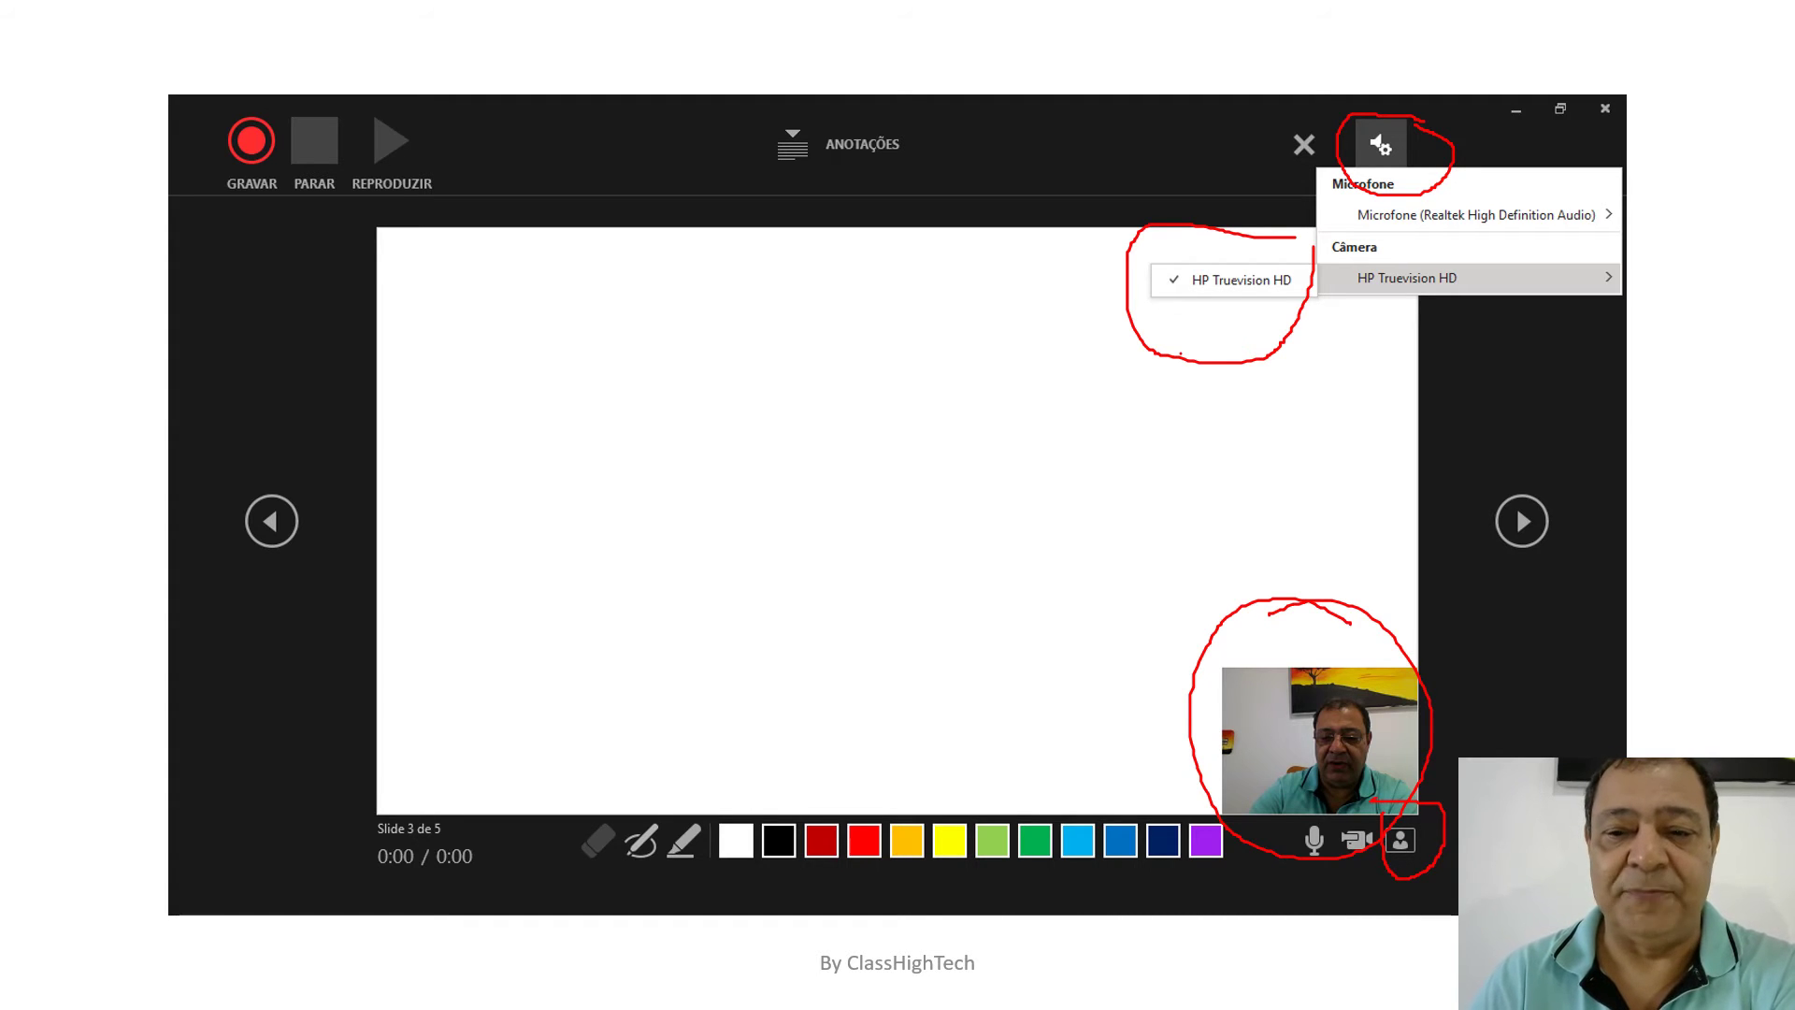
pyautogui.moveTo(1225, 788); pyautogui.dragTo(1318, 718)
pyautogui.moveTo(1254, 638); pyautogui.dragTo(1316, 757)
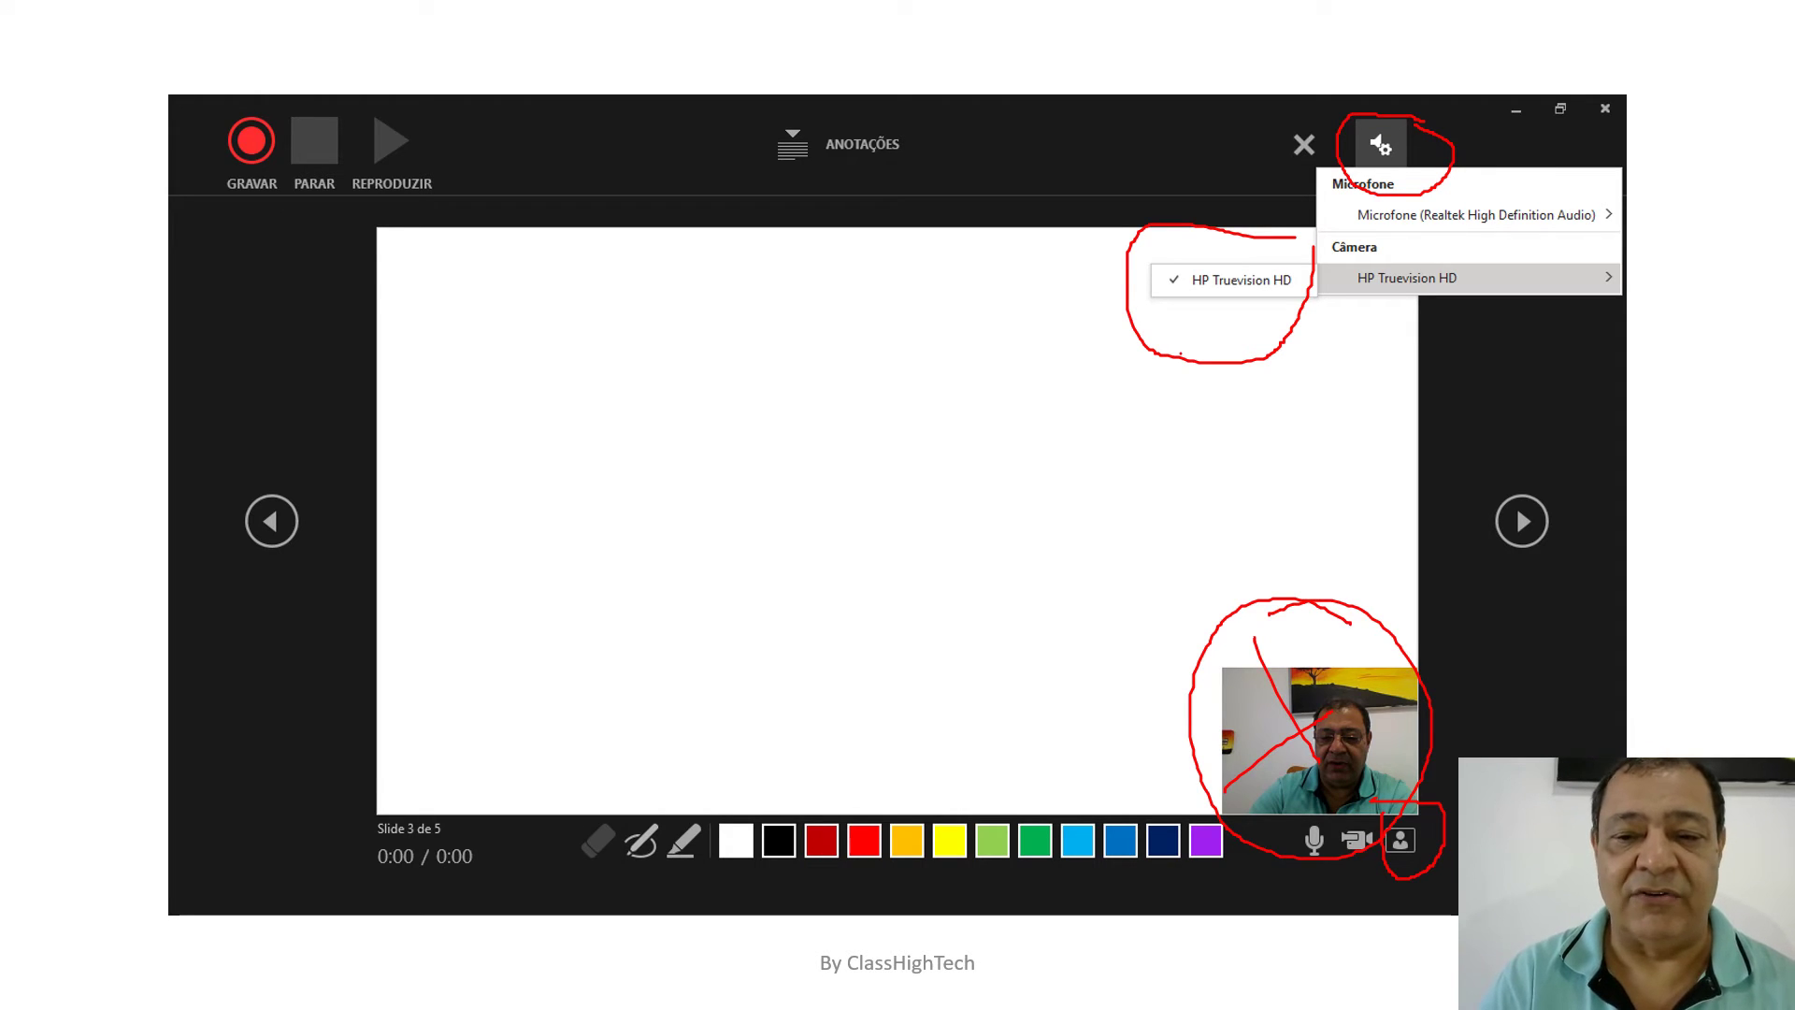
pyautogui.moveTo(1335, 923)
pyautogui.mouseDown()
pyautogui.moveTo(1372, 877)
pyautogui.moveTo(1405, 896)
pyautogui.mouseUp()
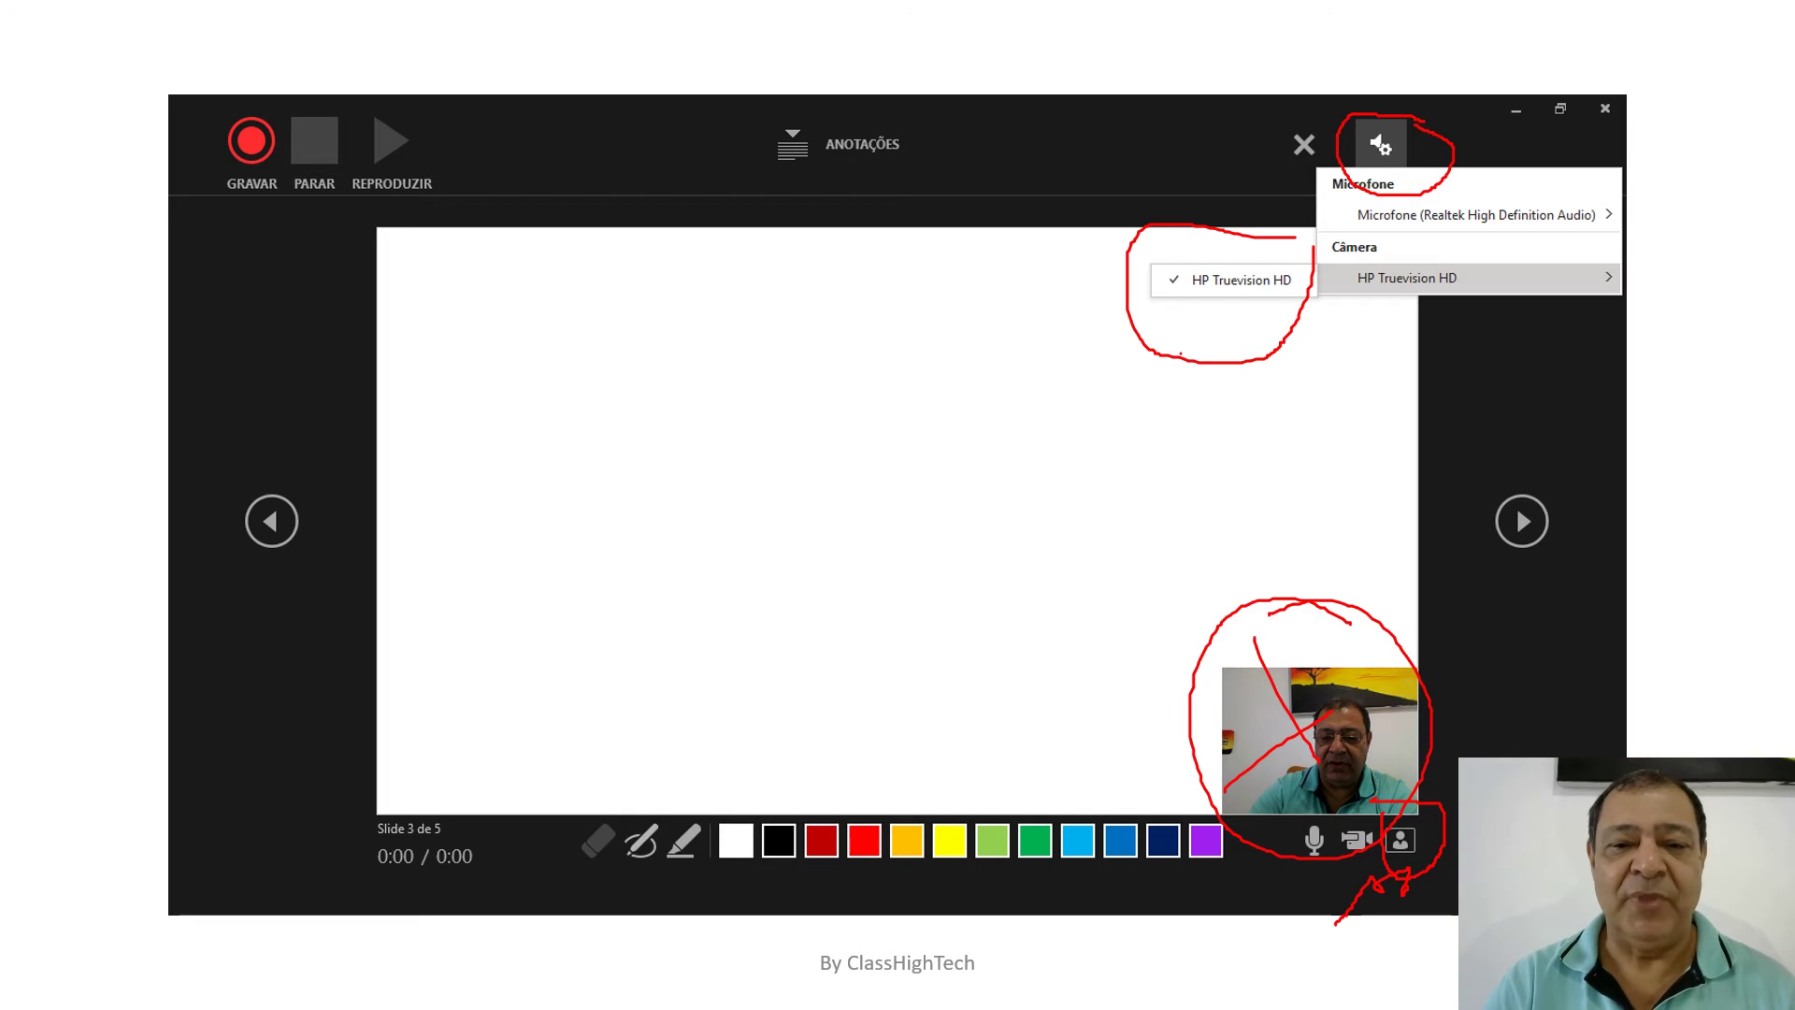
# Circle the pictured pen icon in red and draw red, orange and purple pen strokes on the blank slide and above the swatches.
pyautogui.moveTo(640, 879)
pyautogui.mouseDown()
pyautogui.moveTo(673, 850)
pyautogui.moveTo(651, 801)
pyautogui.moveTo(609, 865)
pyautogui.moveTo(625, 884)
pyautogui.mouseUp()
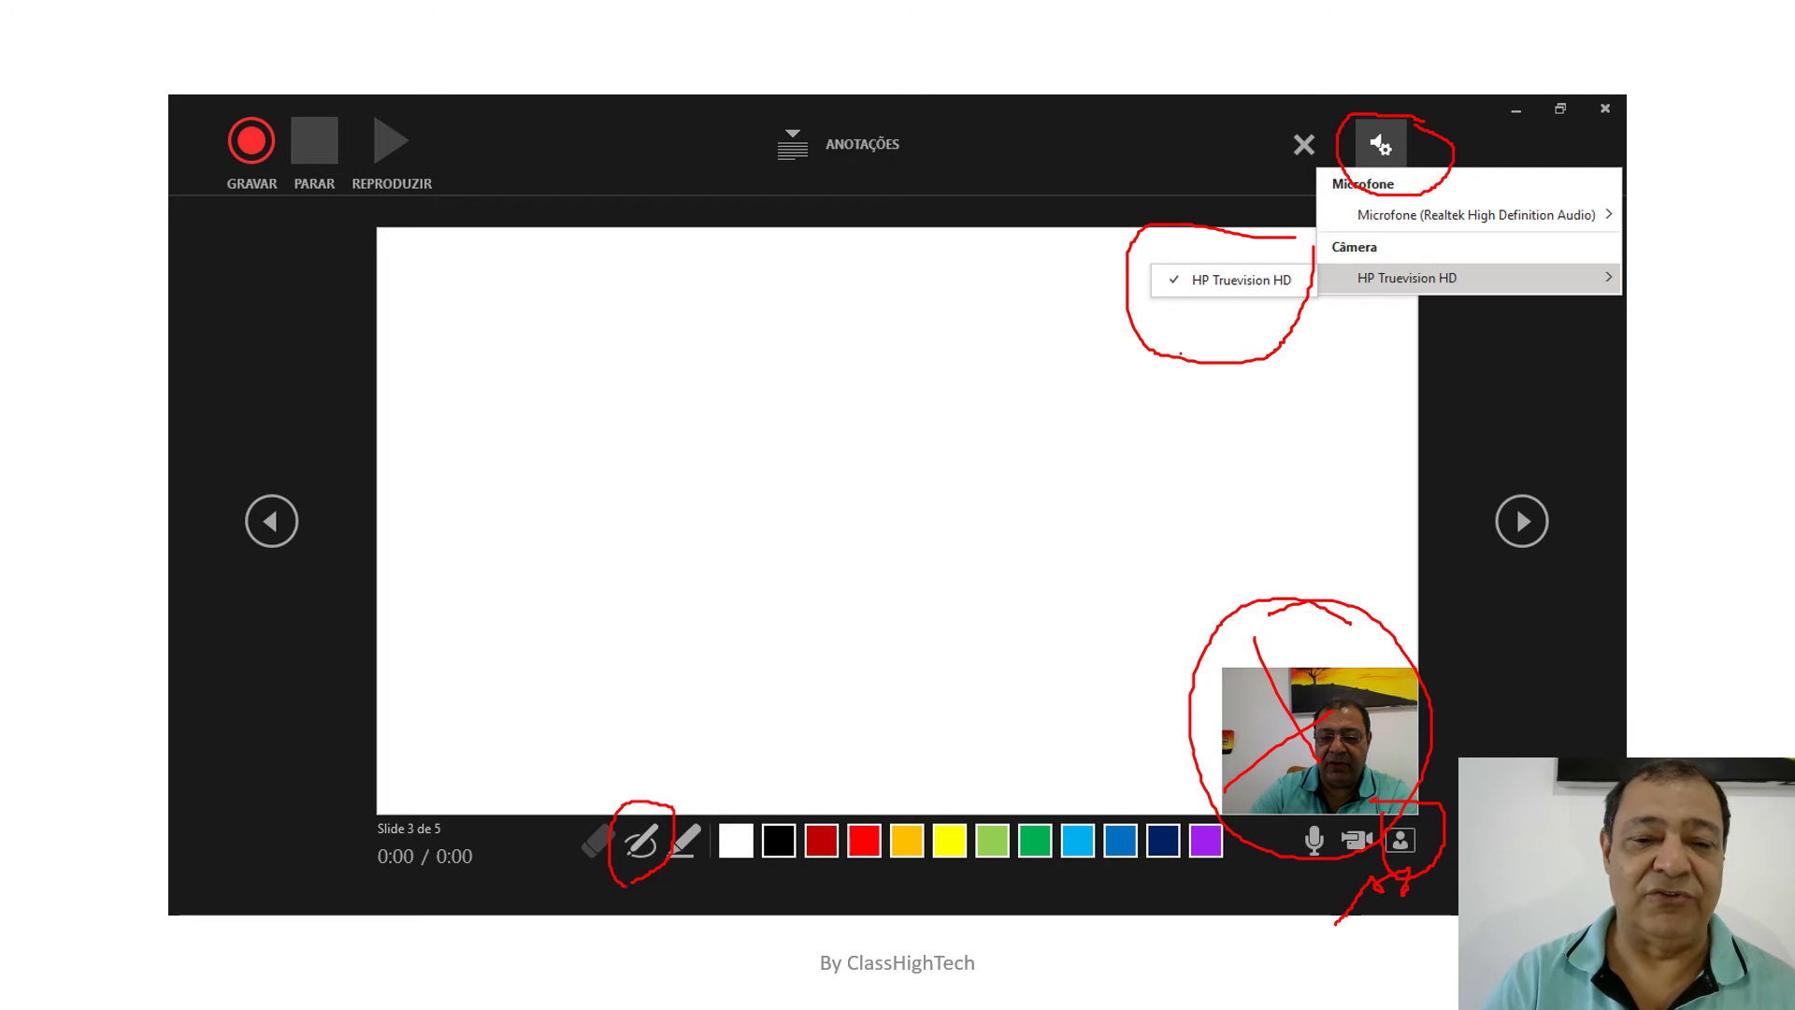
pyautogui.moveTo(558, 720)
pyautogui.mouseDown()
pyautogui.moveTo(700, 625)
pyautogui.moveTo(514, 432)
pyautogui.mouseUp()
pyautogui.moveTo(908, 752); pyautogui.dragTo(908, 813)
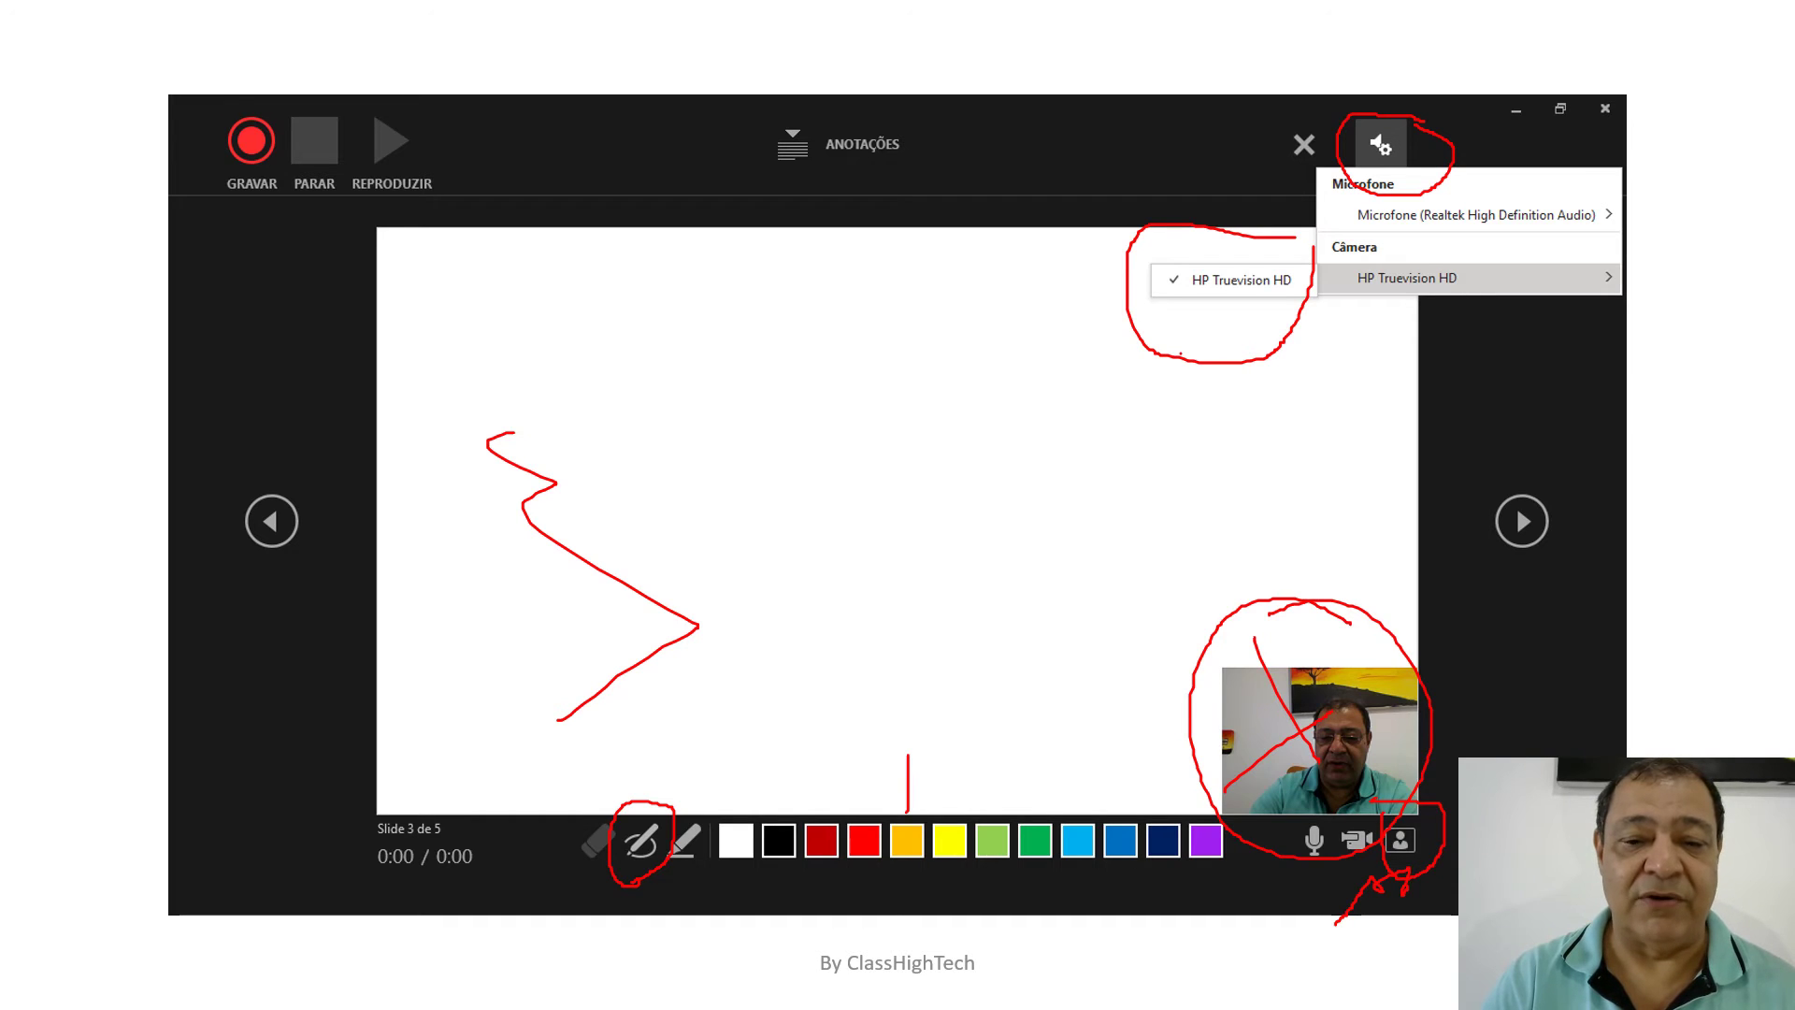
pyautogui.moveTo(753, 721); pyautogui.dragTo(711, 479)
pyautogui.moveTo(1174, 744); pyautogui.dragTo(1210, 827)
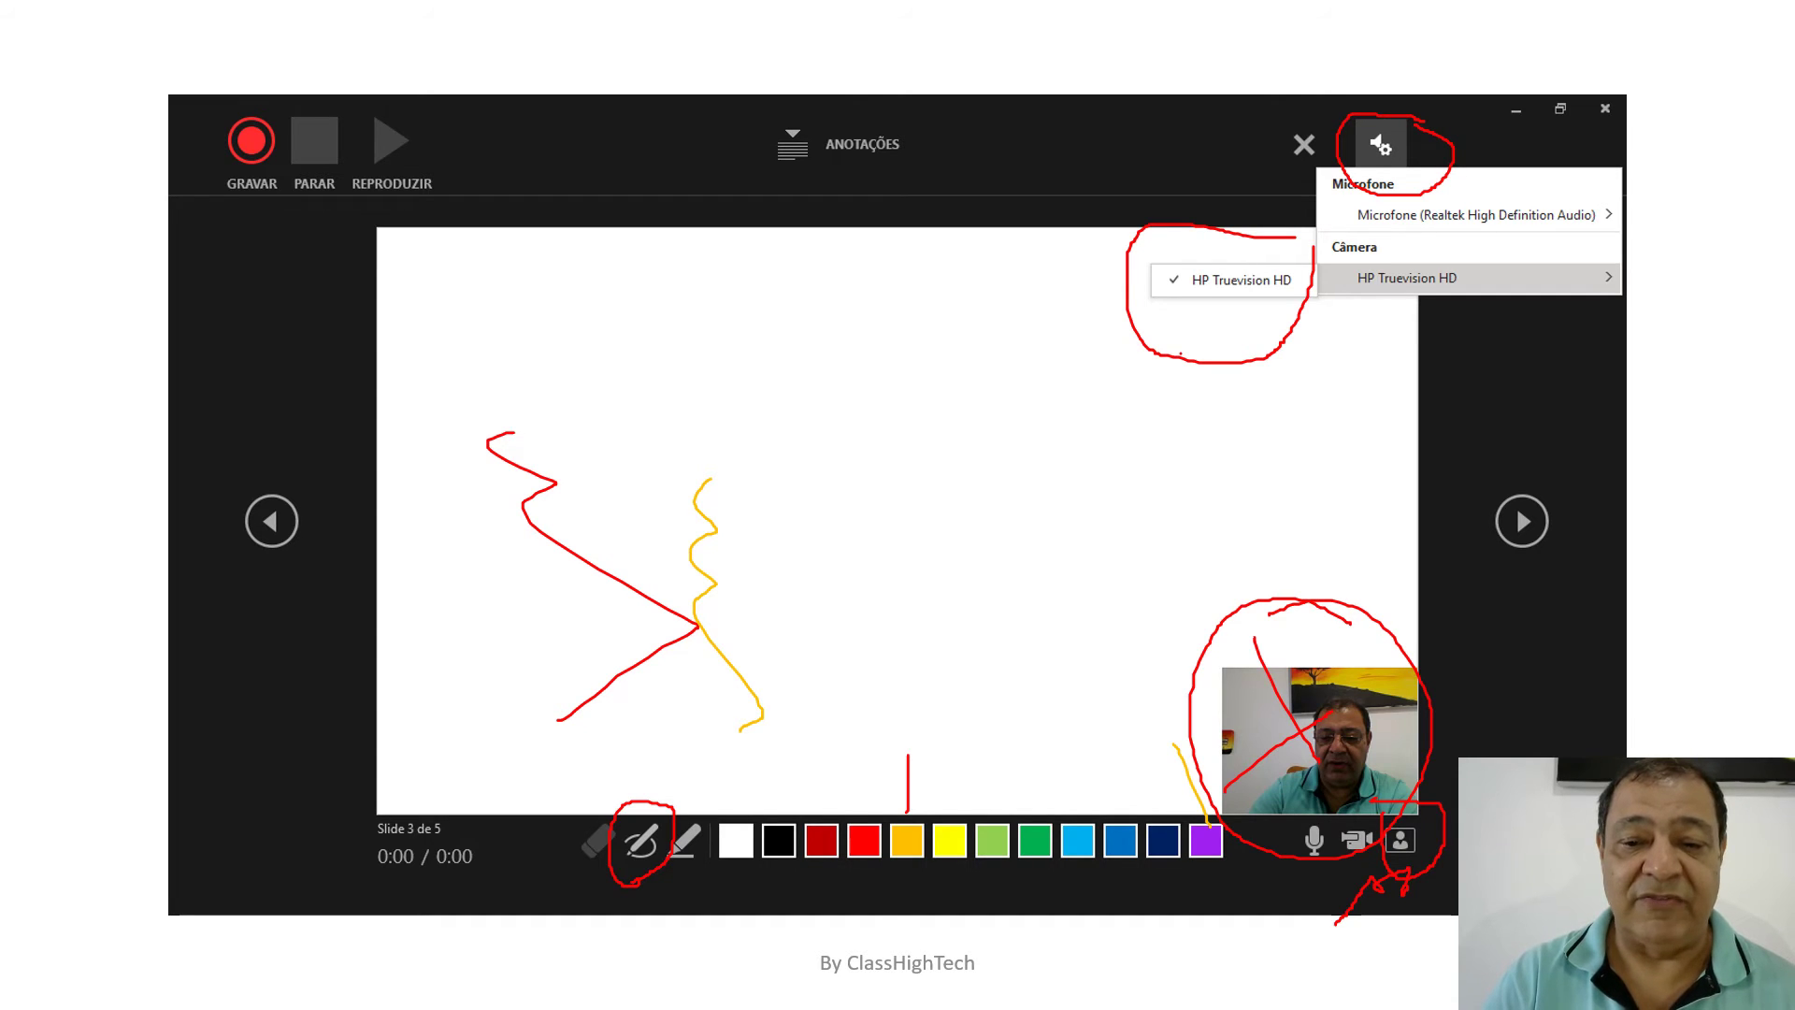
pyautogui.moveTo(666, 530)
pyautogui.mouseDown()
pyautogui.moveTo(718, 521)
pyautogui.moveTo(836, 611)
pyautogui.mouseUp()
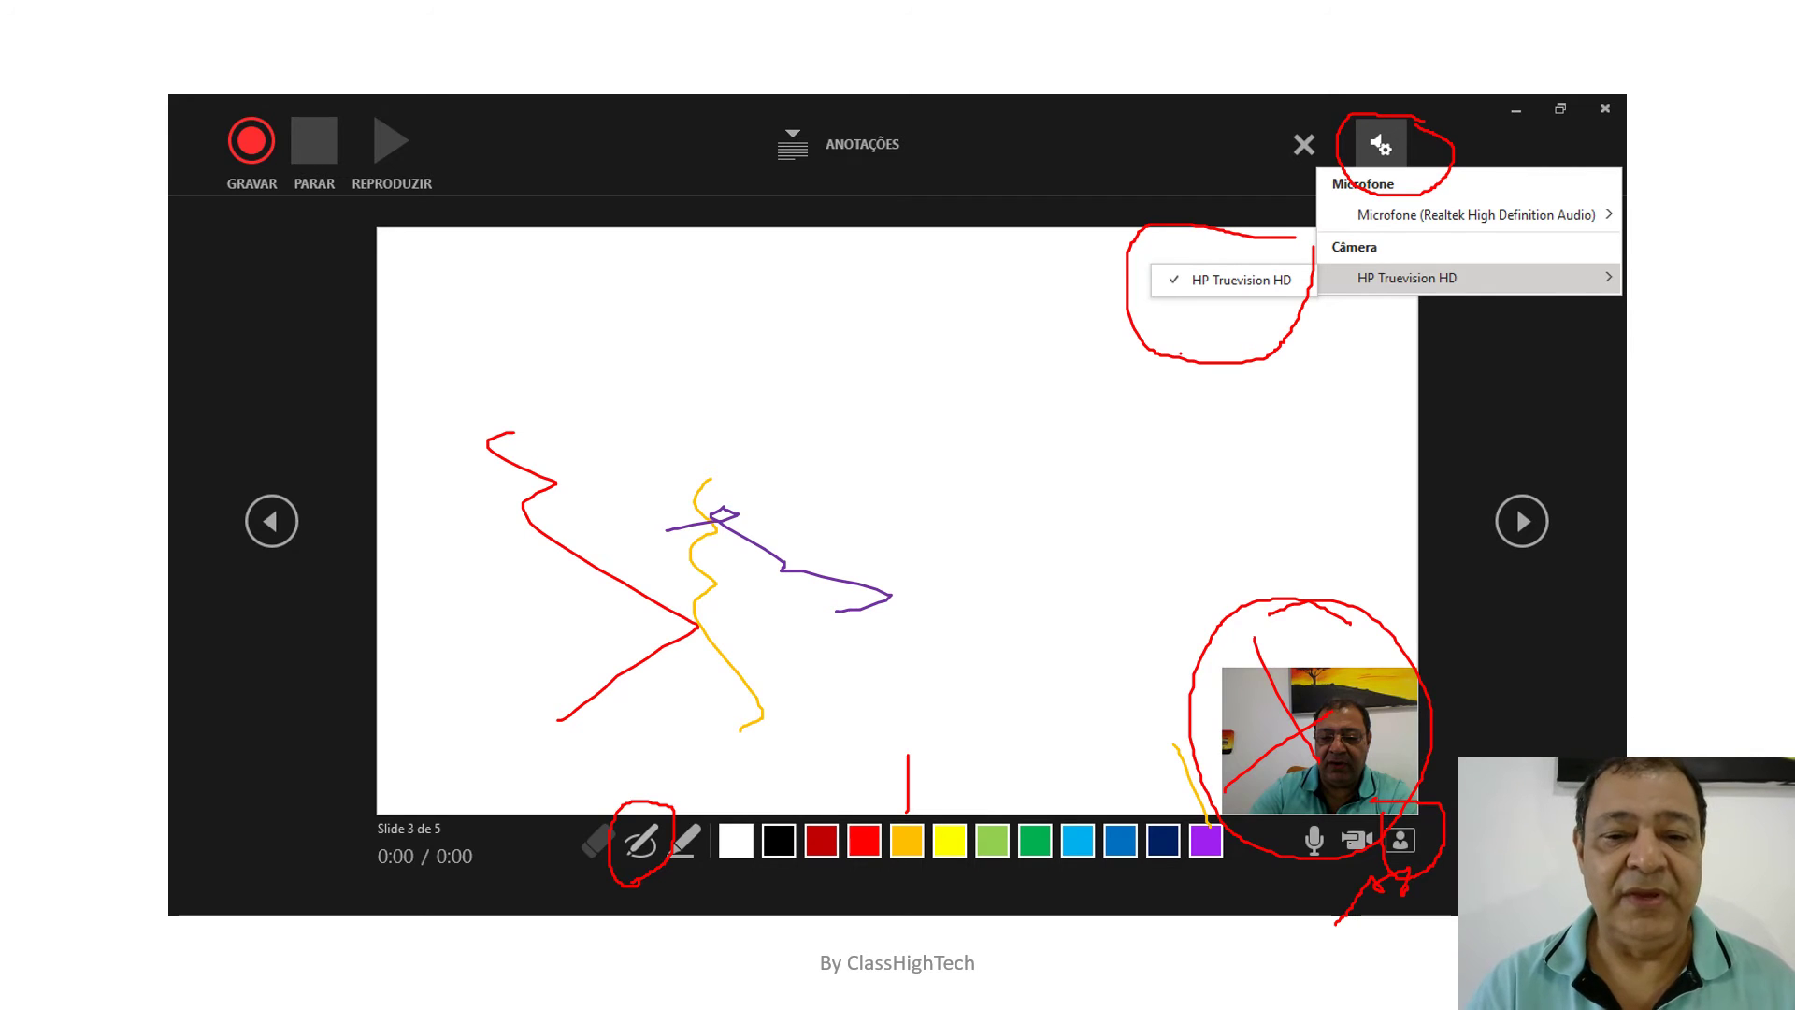
# Circle the pictured highlighter icon in purple and draw thick light blue and yellow highlighter strokes on the blank slide.
pyautogui.moveTo(696, 737)
pyautogui.mouseDown()
pyautogui.moveTo(673, 851)
pyautogui.moveTo(727, 855)
pyautogui.moveTo(713, 784)
pyautogui.mouseUp()
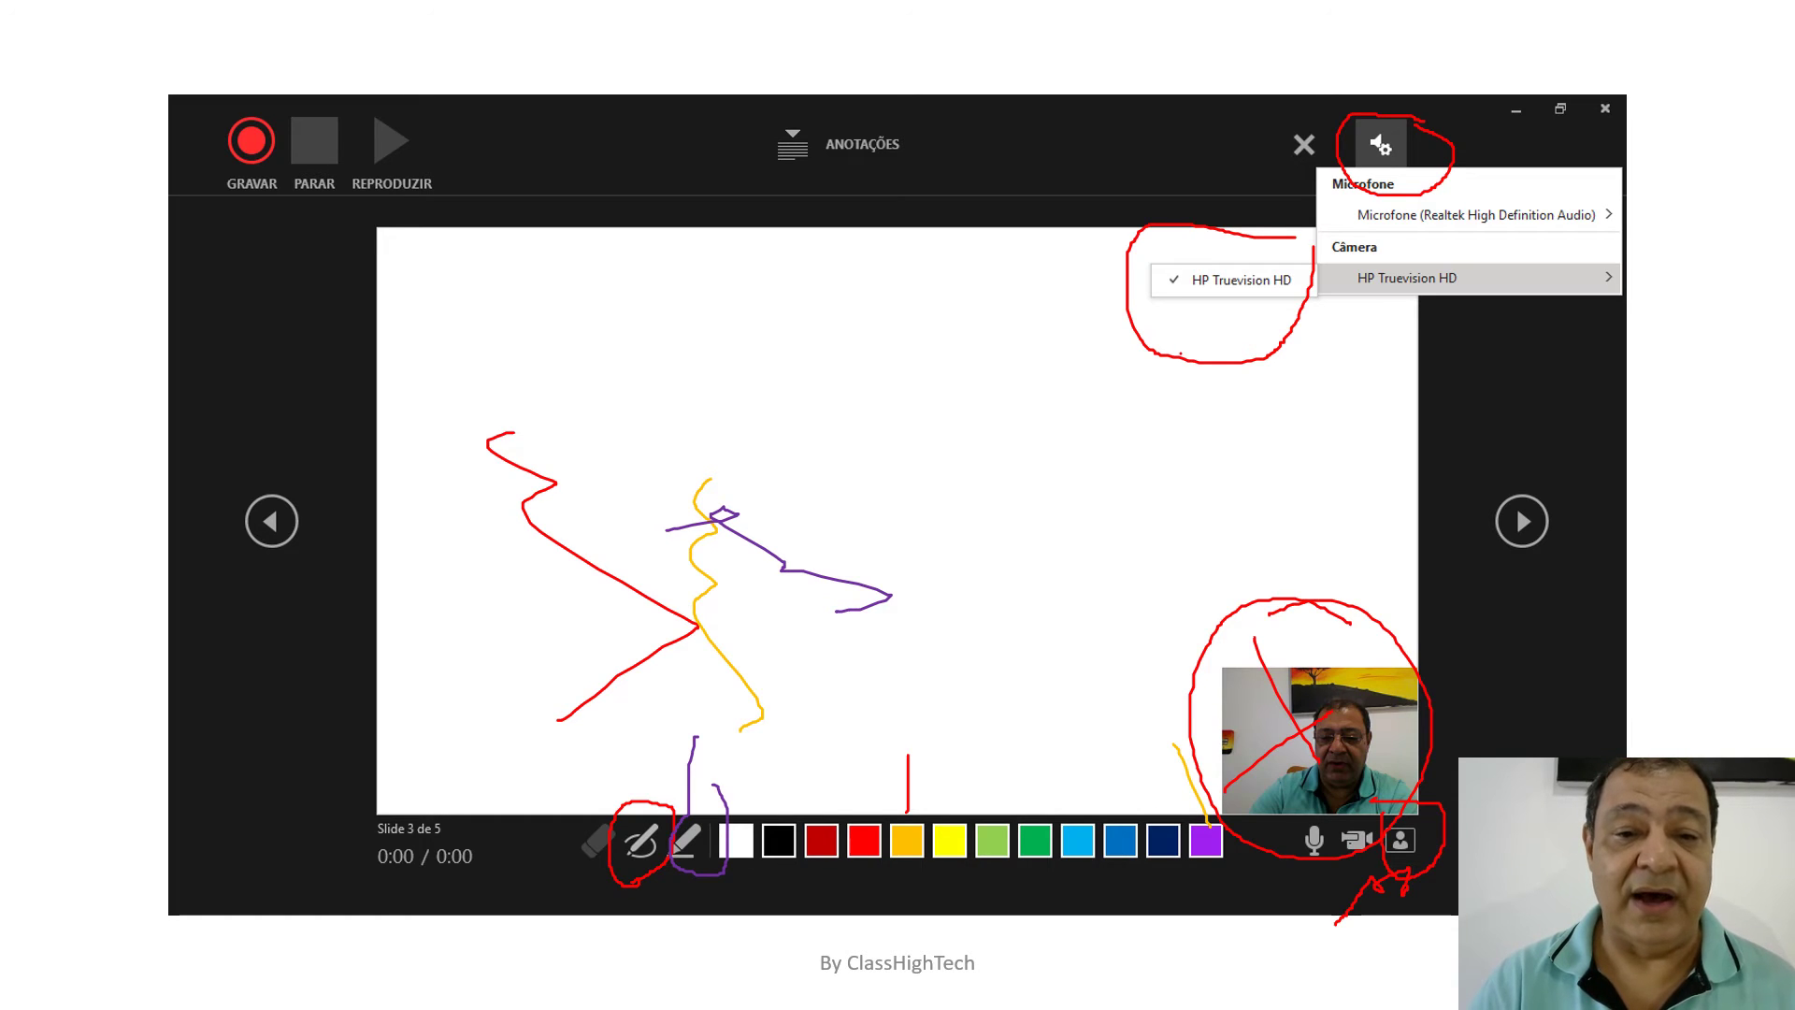
pyautogui.moveTo(458, 318)
pyautogui.mouseDown()
pyautogui.moveTo(617, 337)
pyautogui.moveTo(461, 346)
pyautogui.moveTo(540, 386)
pyautogui.moveTo(790, 431)
pyautogui.moveTo(823, 369)
pyautogui.moveTo(907, 458)
pyautogui.mouseUp()
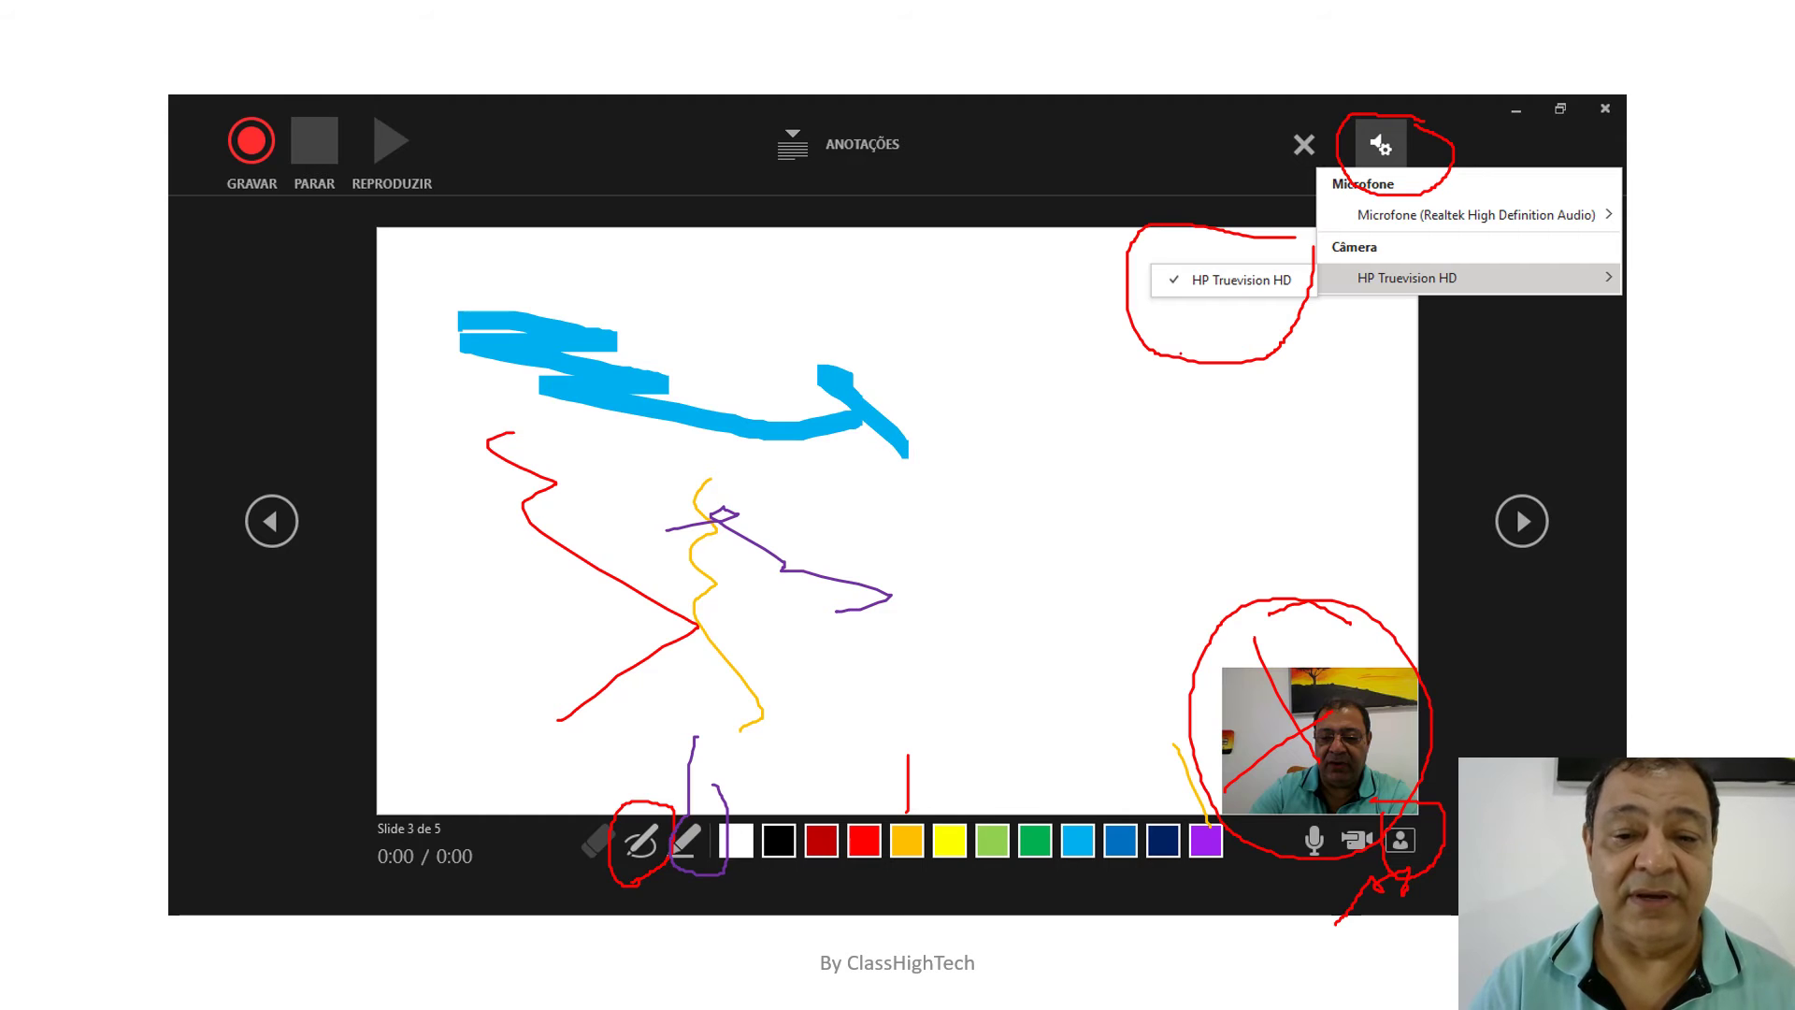
pyautogui.moveTo(946, 721); pyautogui.dragTo(946, 813)
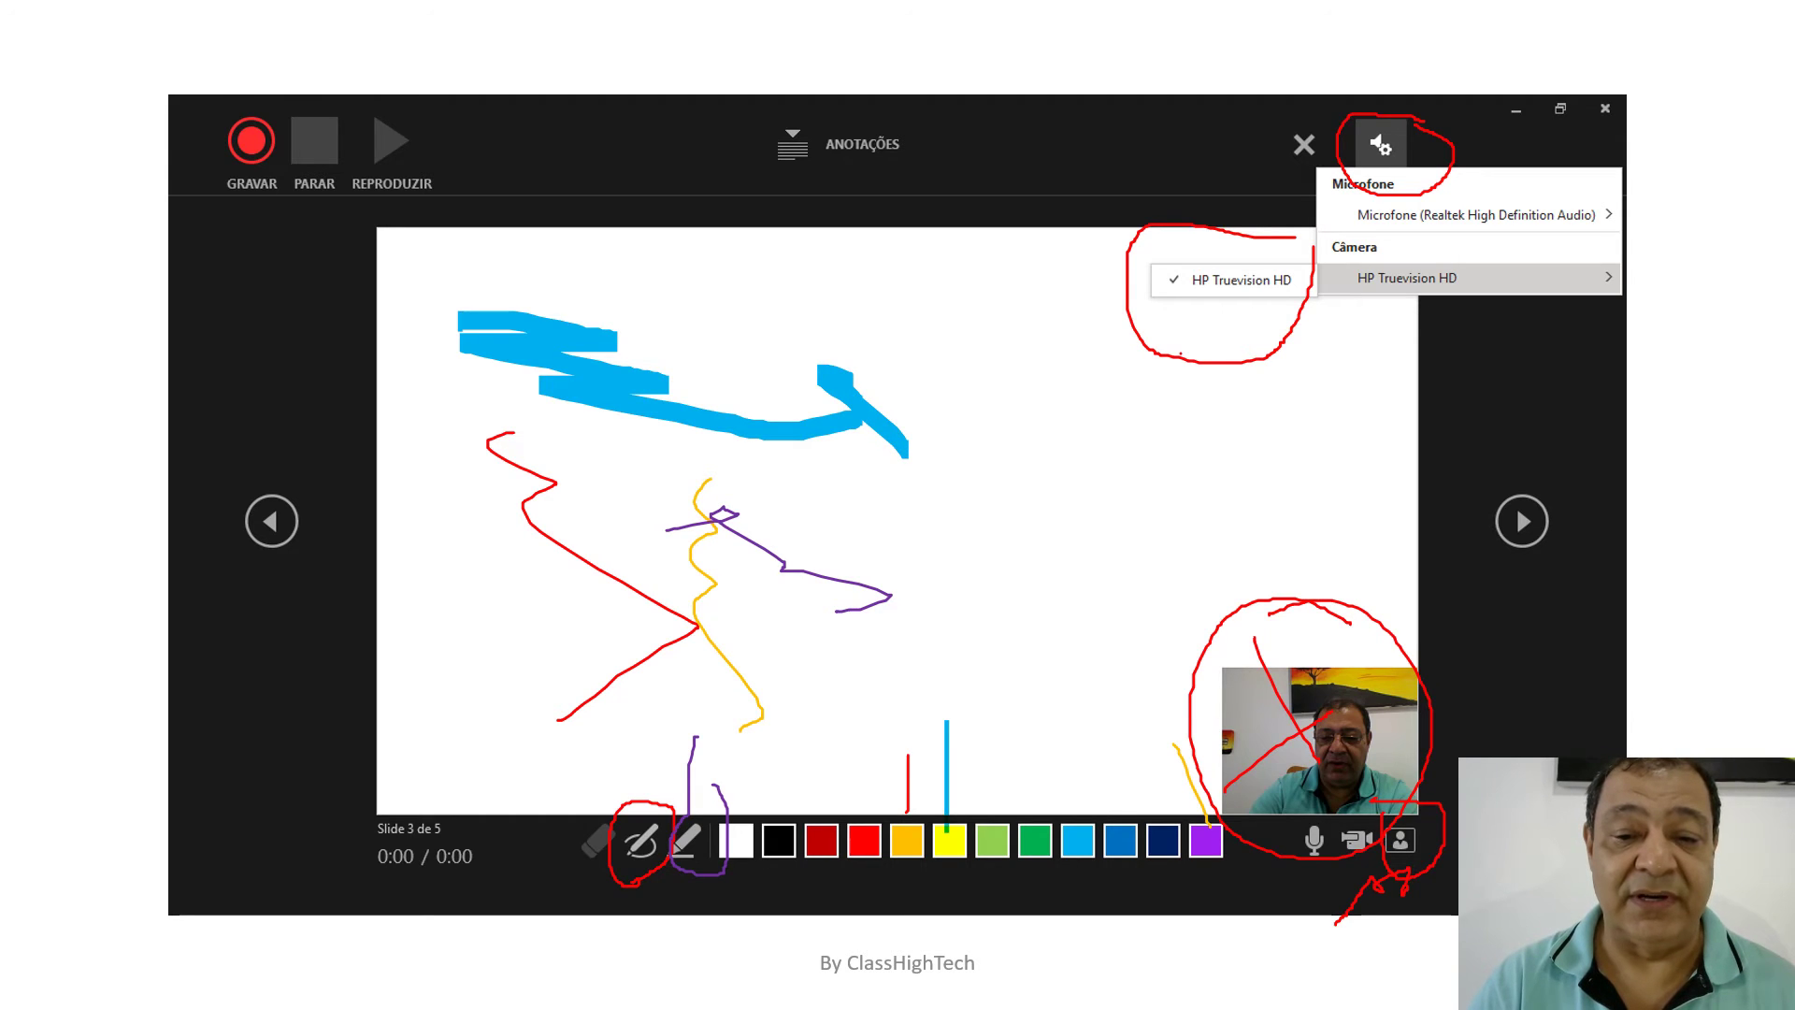
pyautogui.moveTo(923, 690)
pyautogui.mouseDown()
pyautogui.moveTo(995, 610)
pyautogui.moveTo(949, 439)
pyautogui.mouseUp()
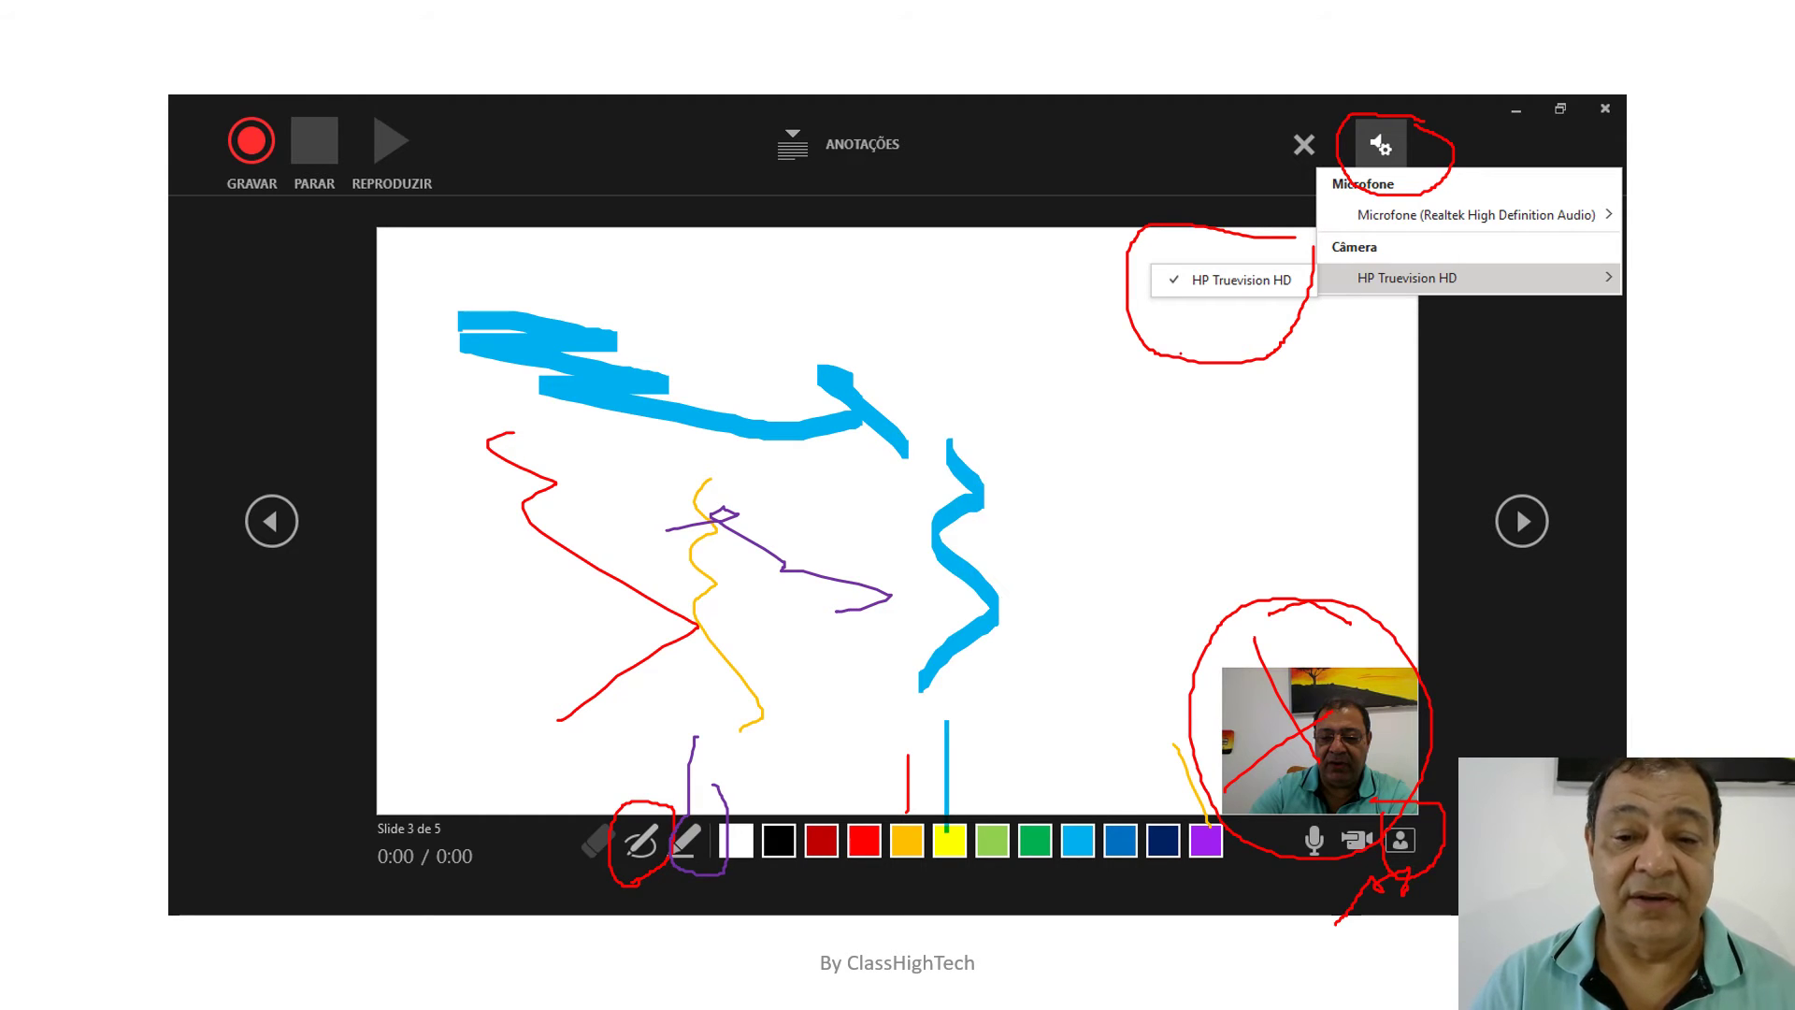
pyautogui.moveTo(1029, 657); pyautogui.dragTo(1068, 433)
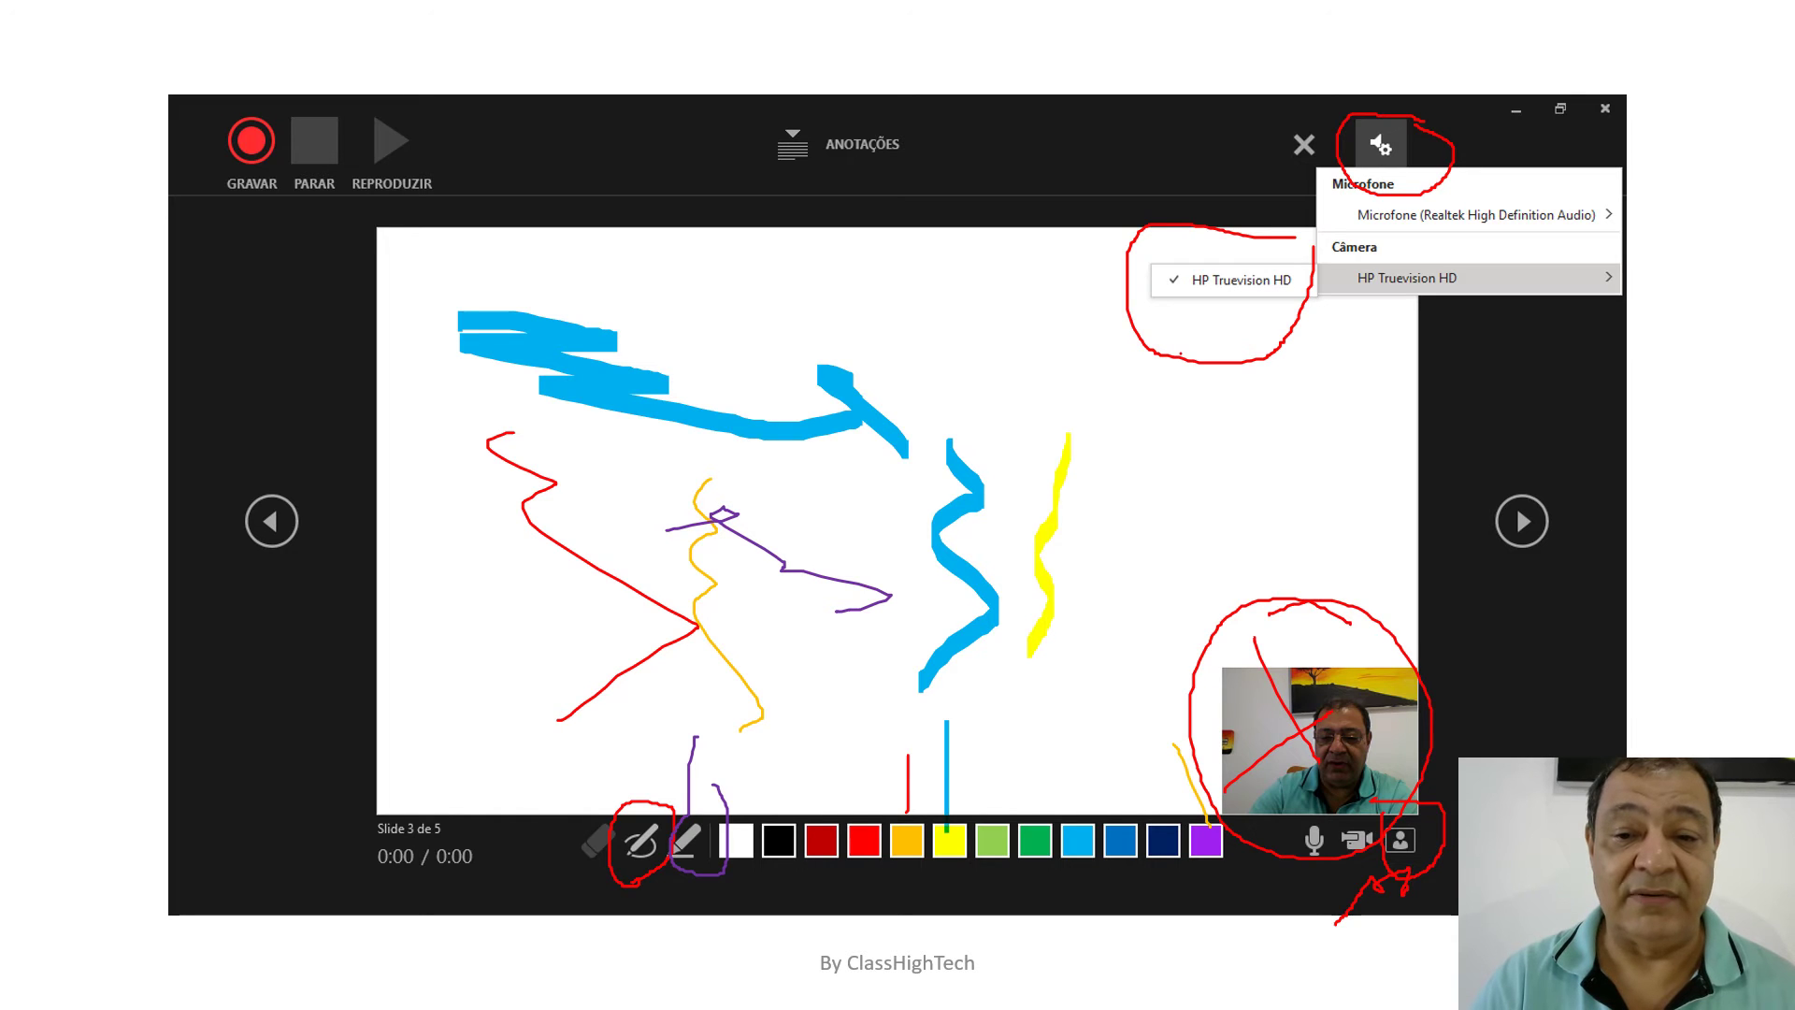
pyautogui.moveTo(1080, 603); pyautogui.dragTo(1129, 432)
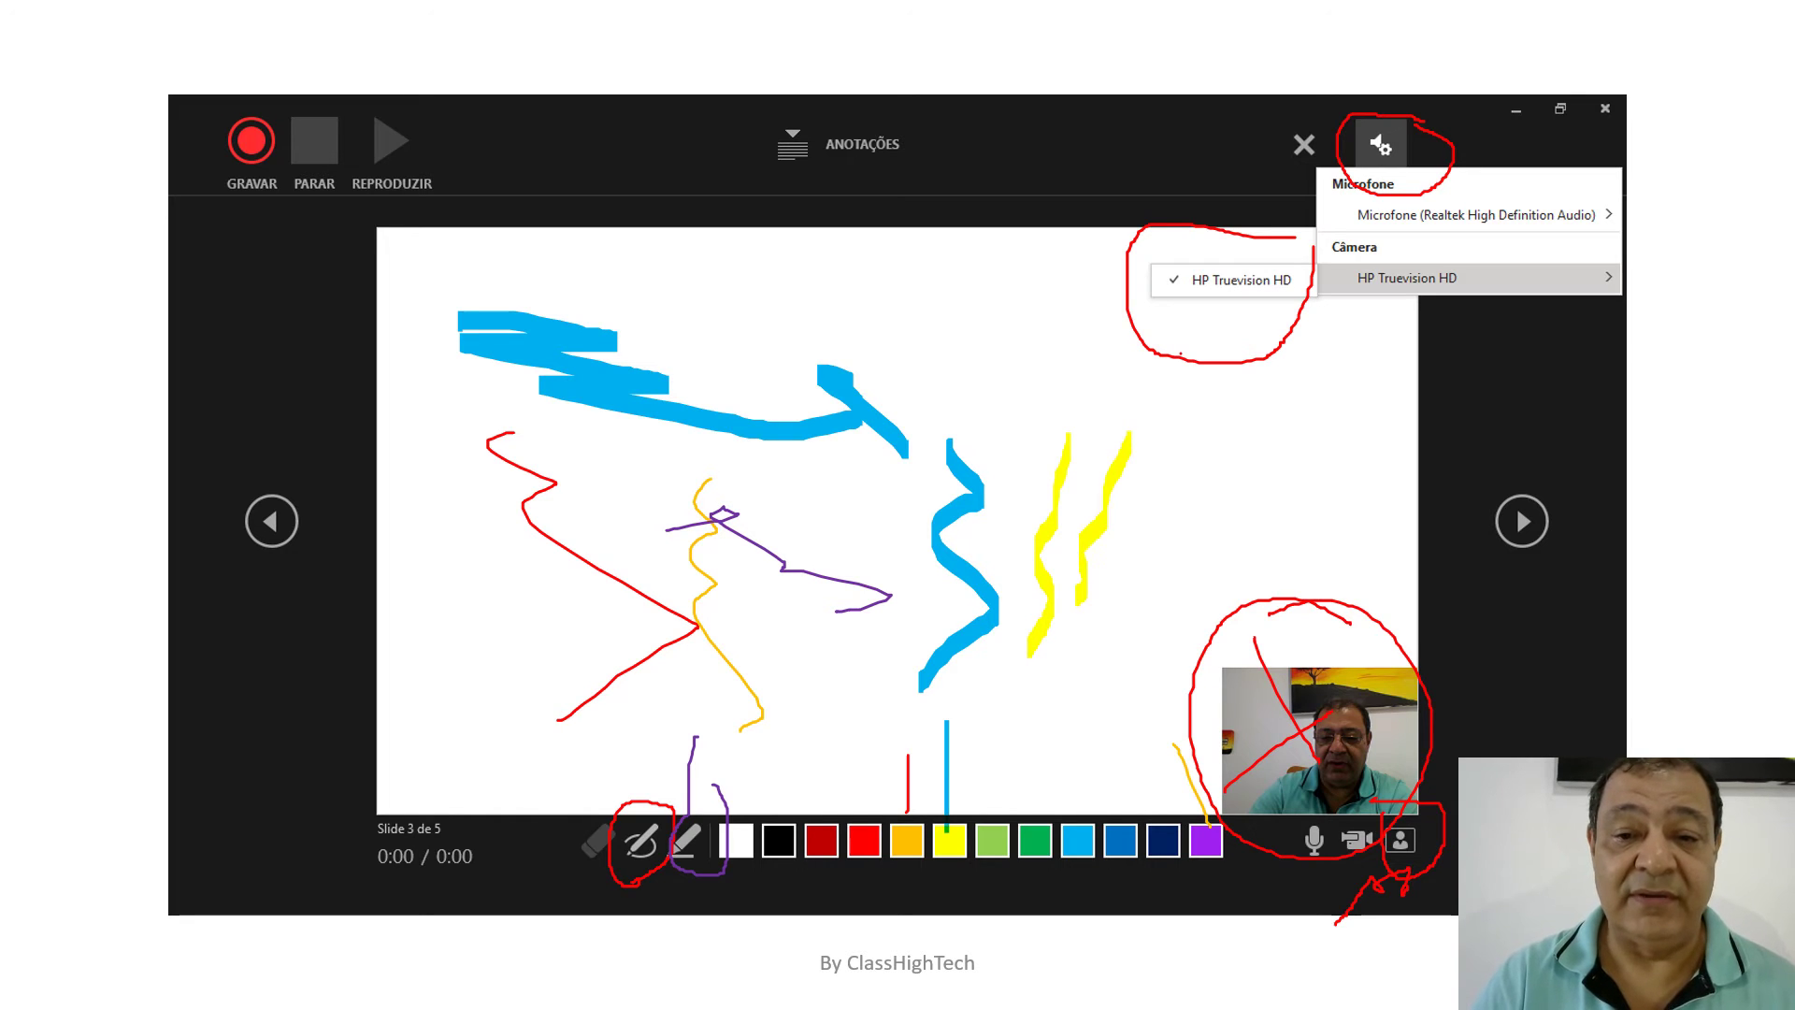
# Mark the pictured pen icon with yellow highlighter, then use the purple pen for a short squiggle and a circle around the next-slide arrow.
pyautogui.moveTo(654, 749); pyautogui.dragTo(665, 810)
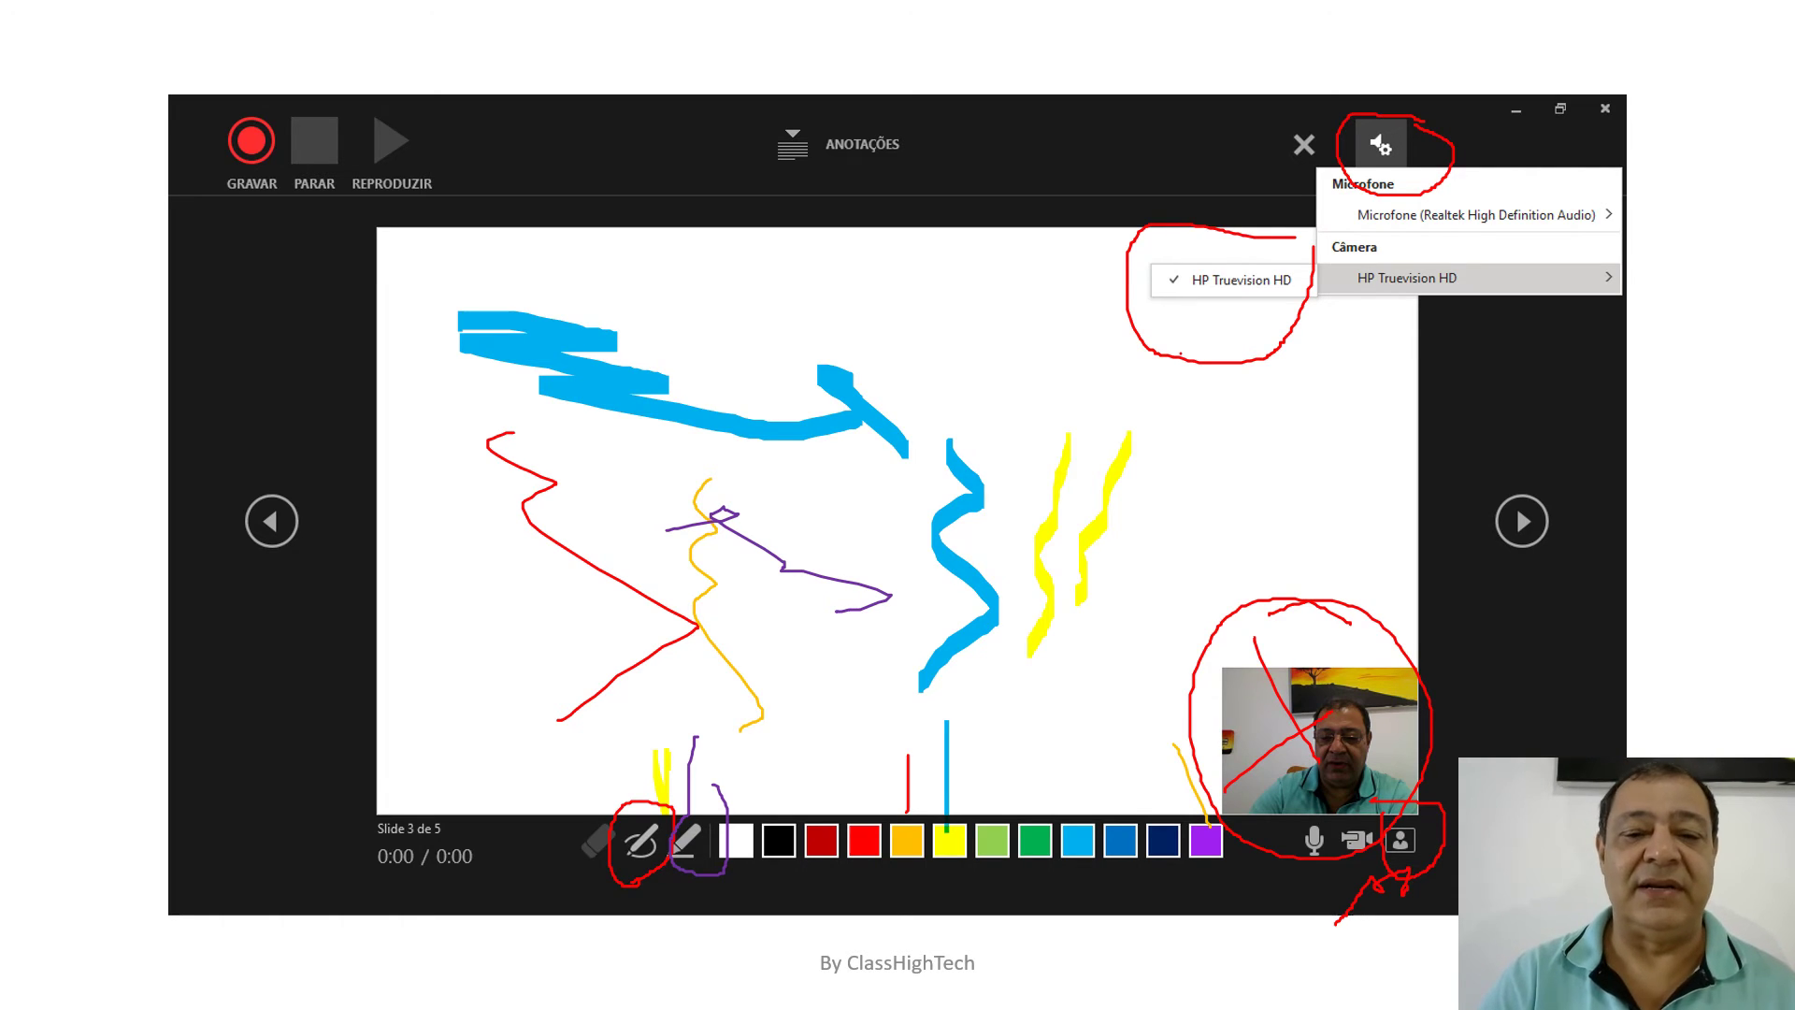
pyautogui.moveTo(418, 679); pyautogui.dragTo(493, 581)
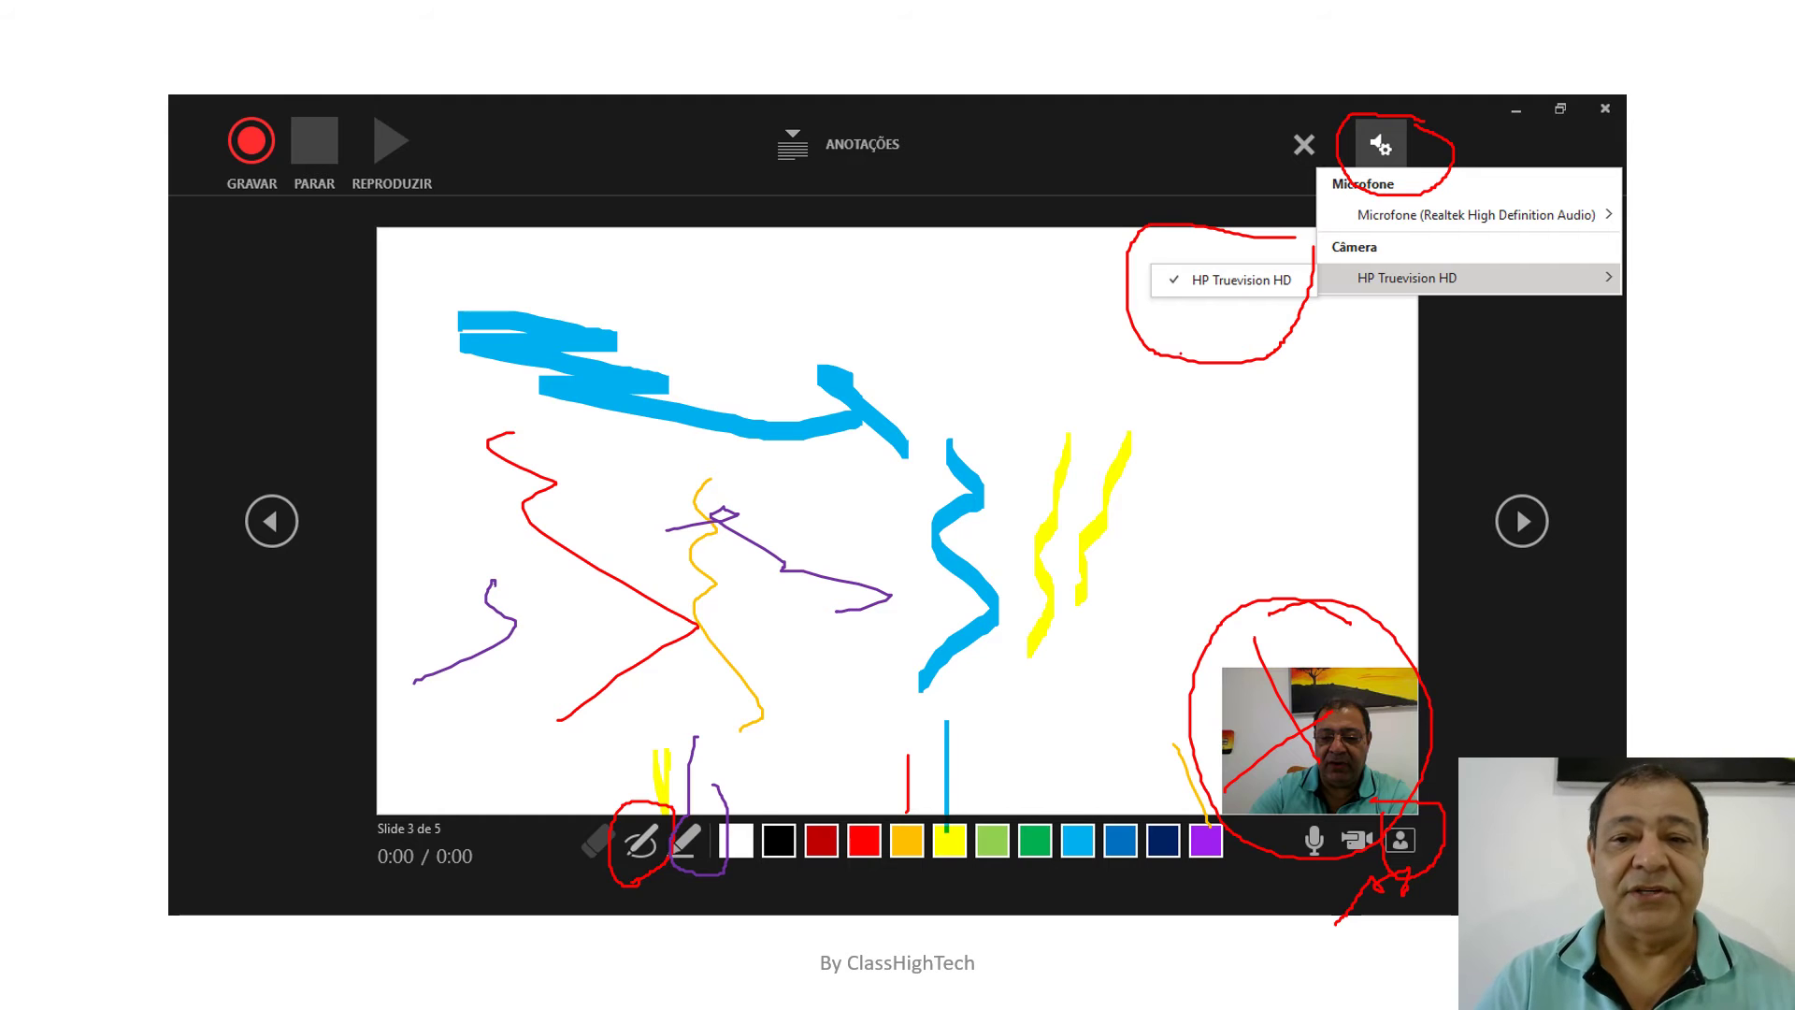
pyautogui.moveTo(1468, 393)
pyautogui.mouseDown()
pyautogui.moveTo(1482, 591)
pyautogui.moveTo(1563, 482)
pyautogui.moveTo(1410, 372)
pyautogui.mouseUp()
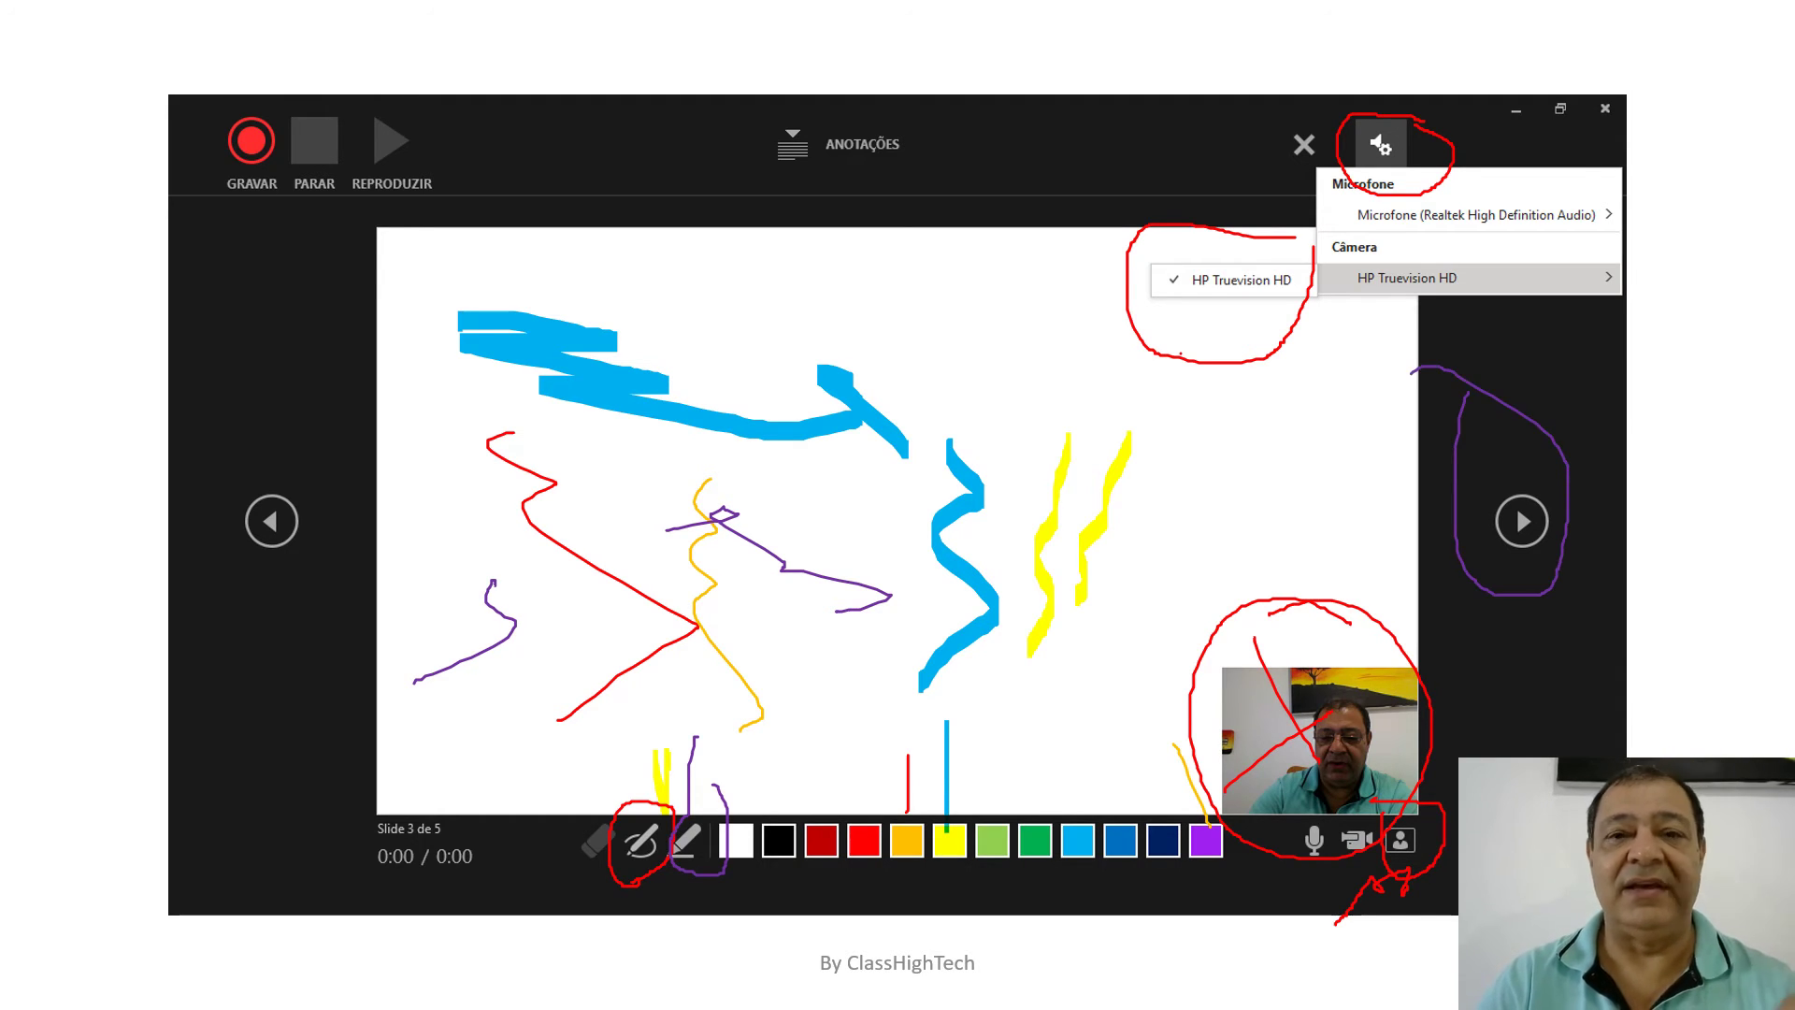